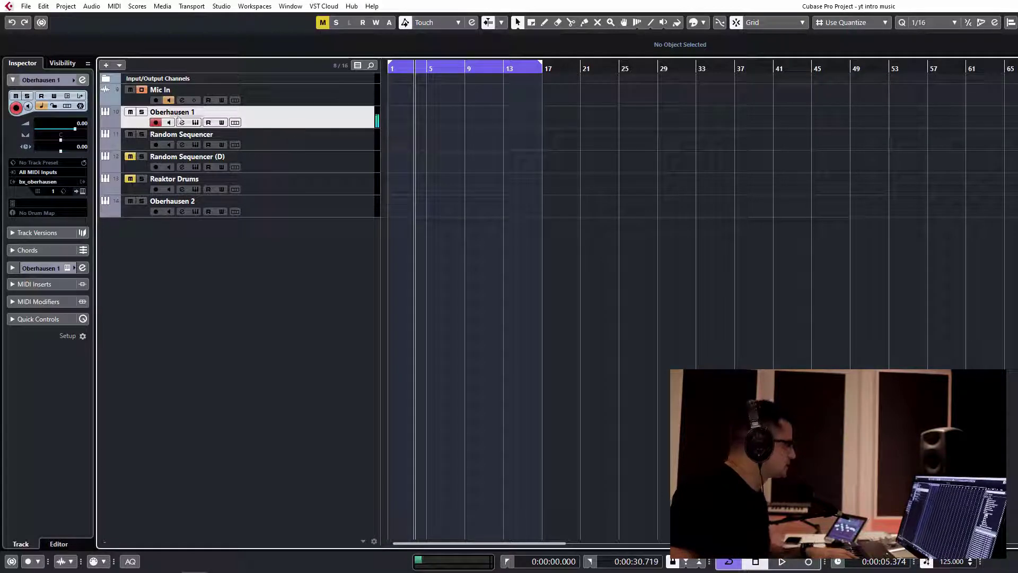
View the bx_oberhausen instrument on the Oberhausen 1 track and close its window.
click(196, 123)
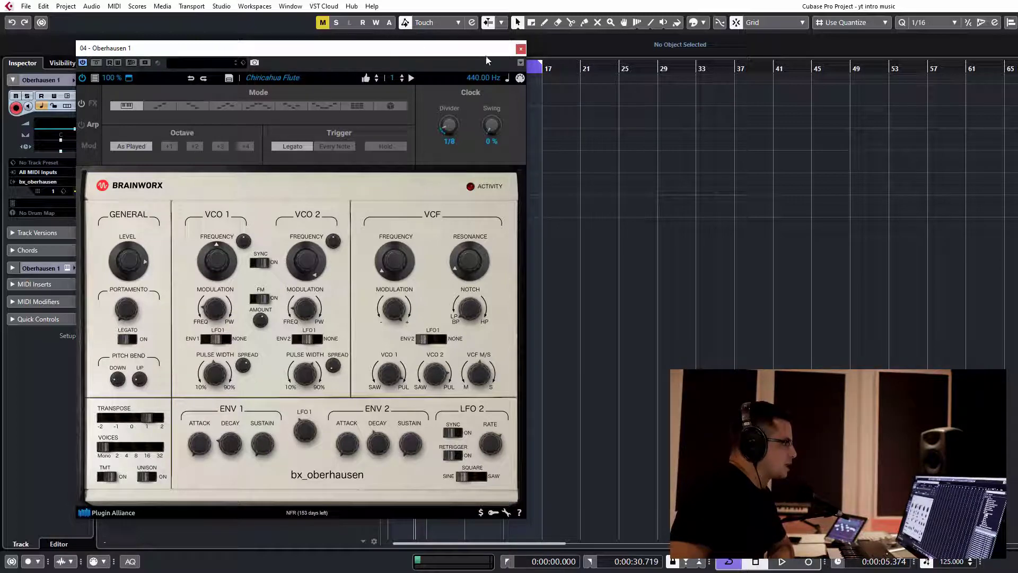
click(520, 49)
click(309, 140)
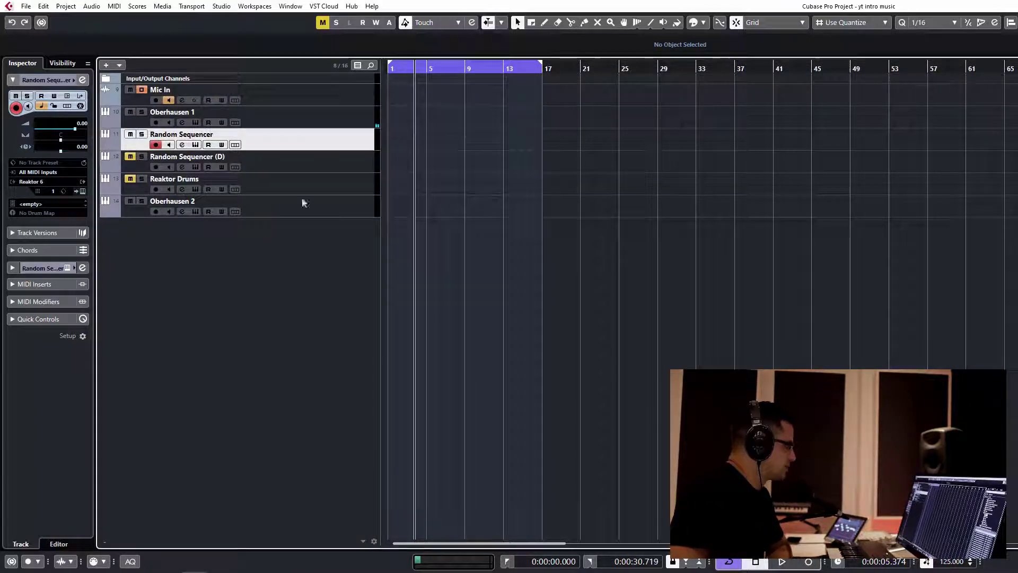
click(274, 123)
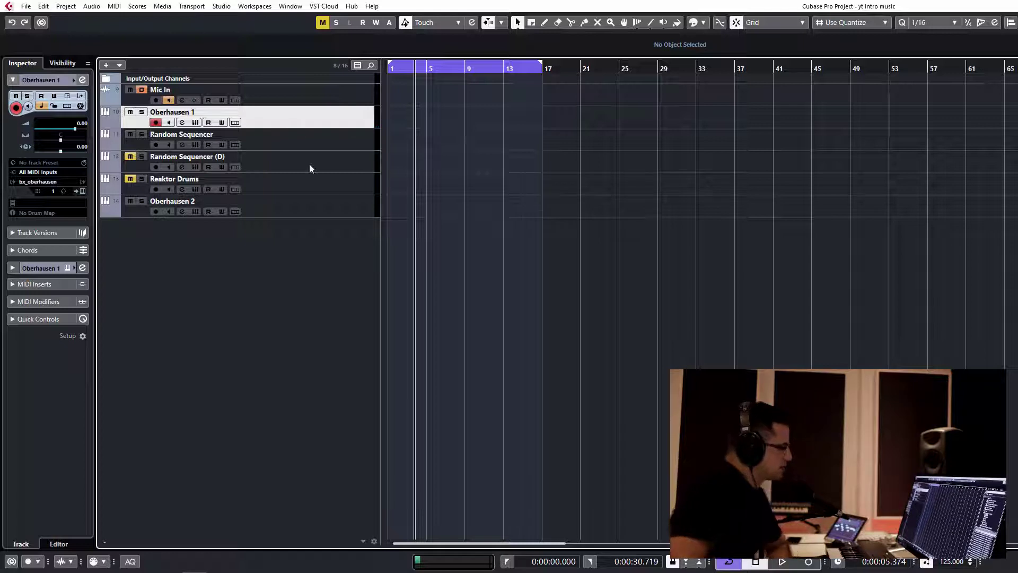
Open the Random Sequencer track's Reaktor instrument and add a second Util Clock and a Digilog Quantizer block to the rack.
click(297, 141)
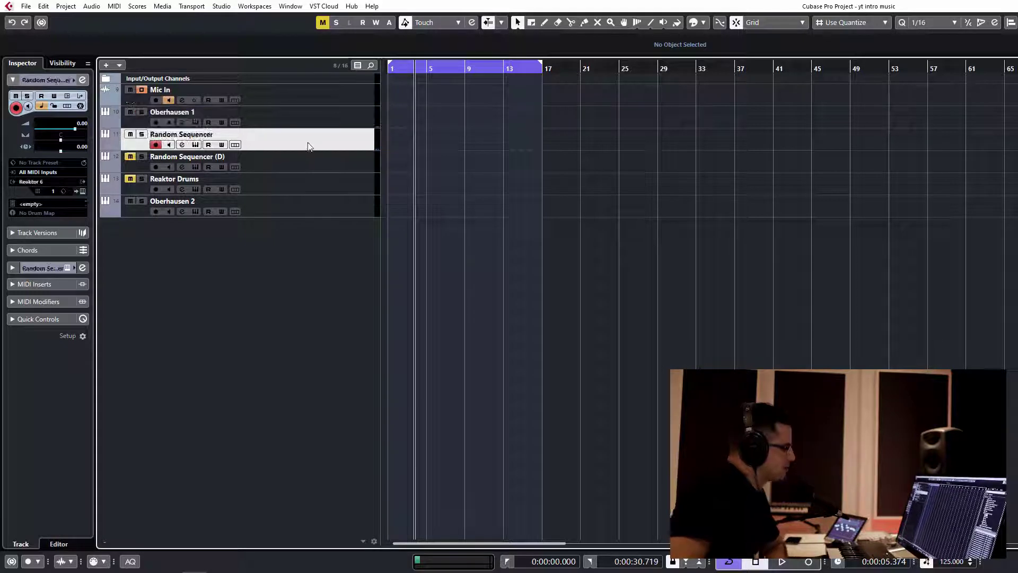
click(196, 145)
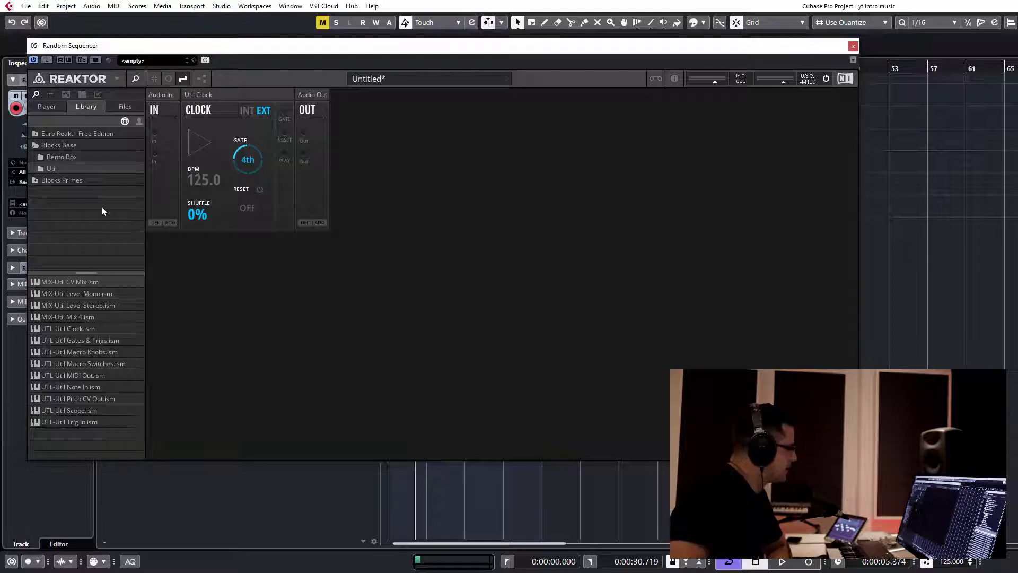
drag(76, 327, 276, 158)
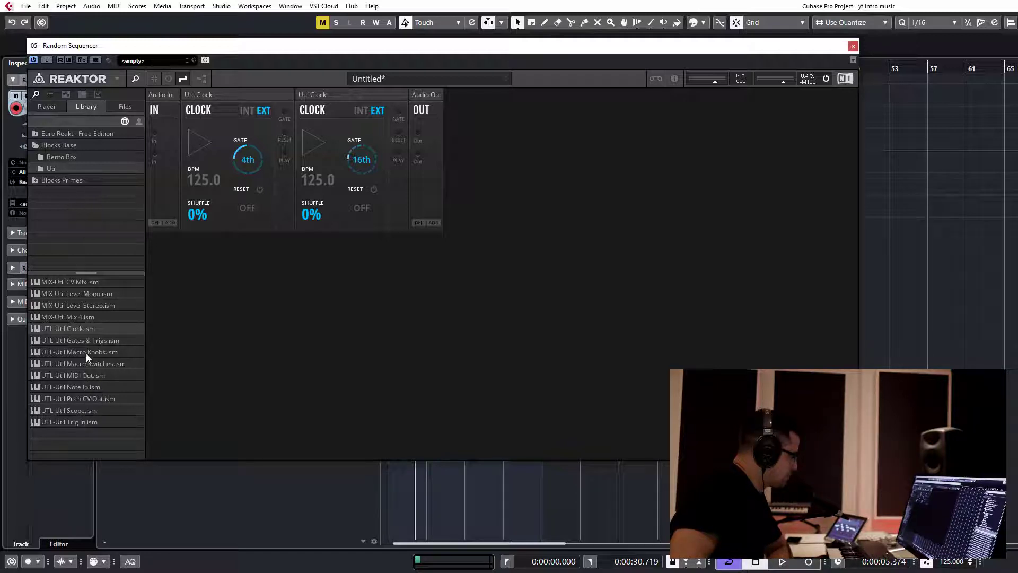
click(57, 160)
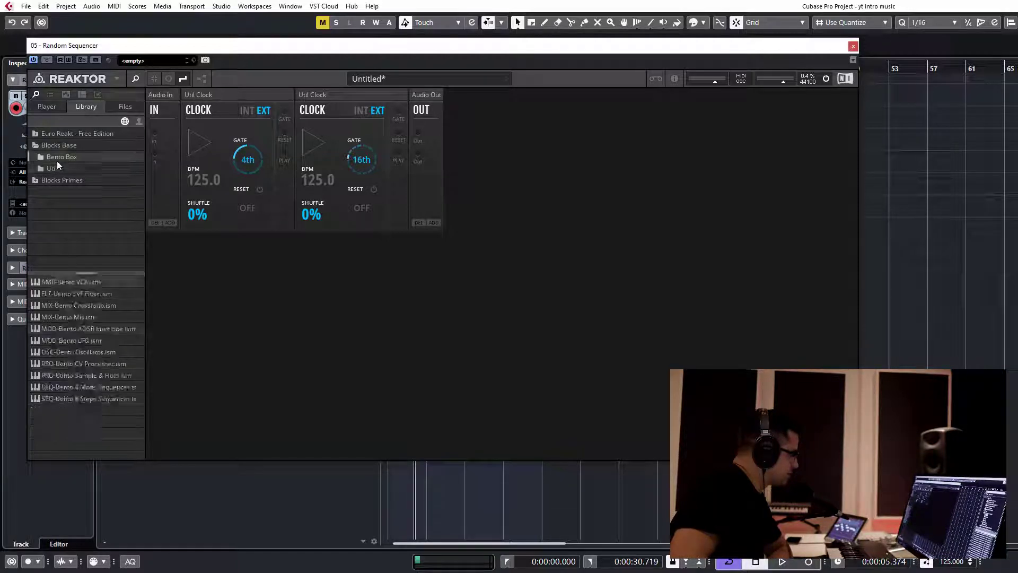
click(52, 168)
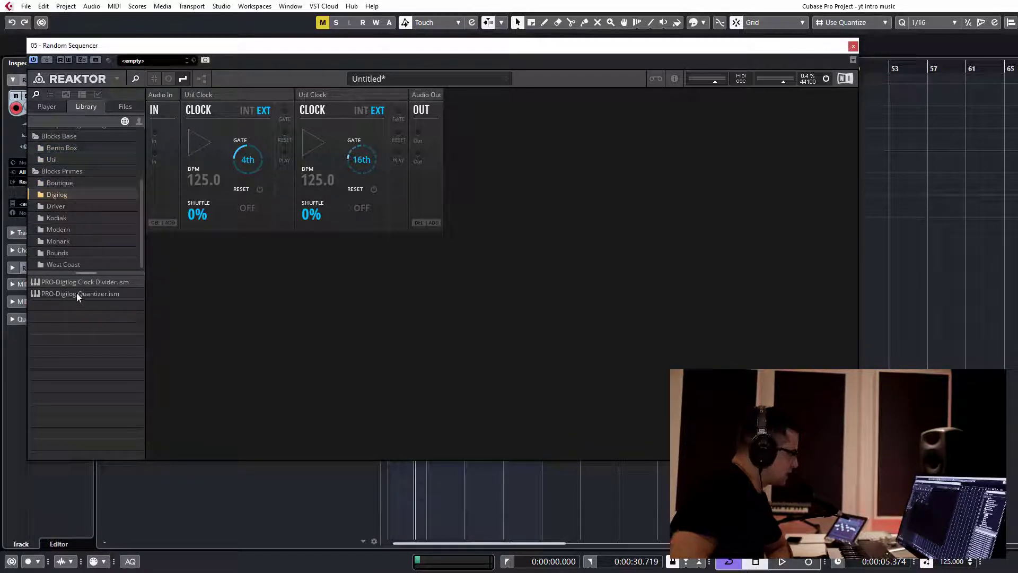
drag(77, 292, 345, 313)
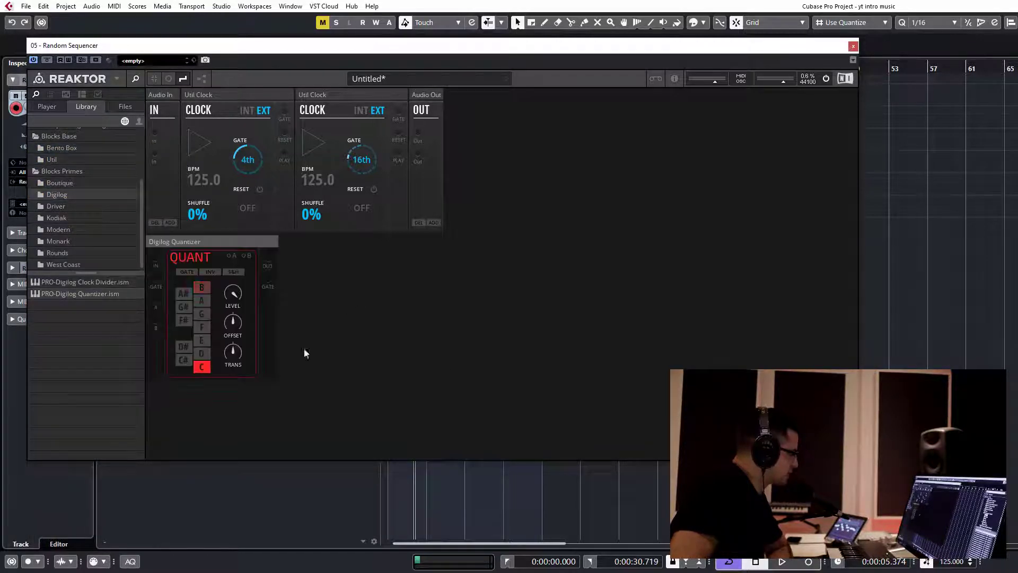
Add a Util MIDI Out block and place it between the second clock and Audio Out.
click(51, 159)
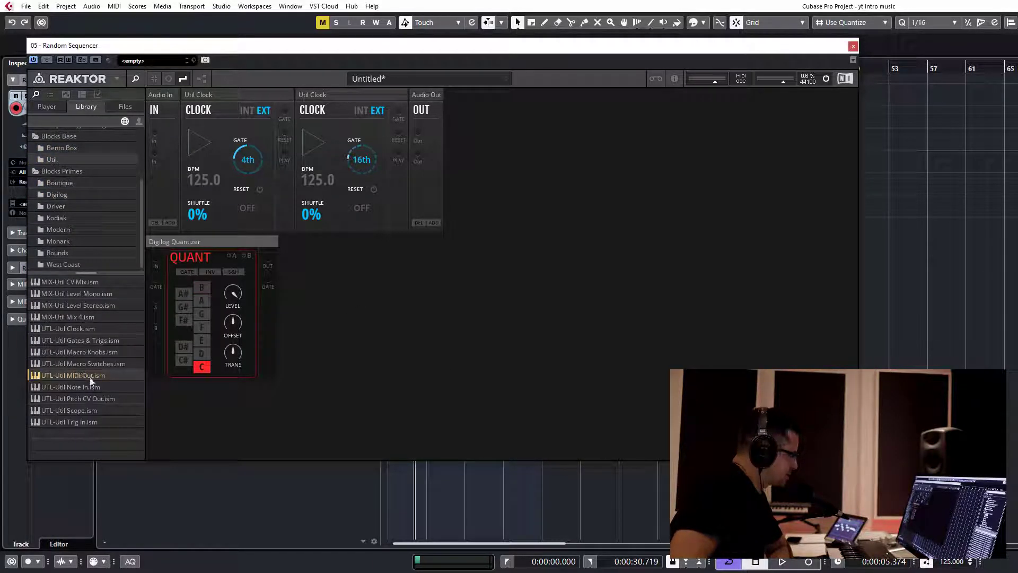
drag(87, 377, 473, 297)
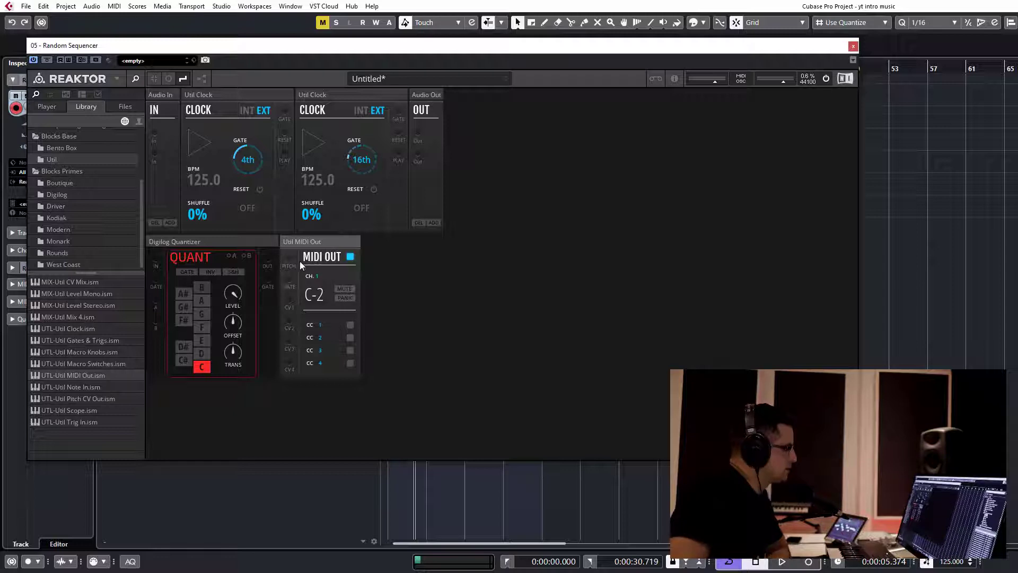
drag(308, 241, 424, 94)
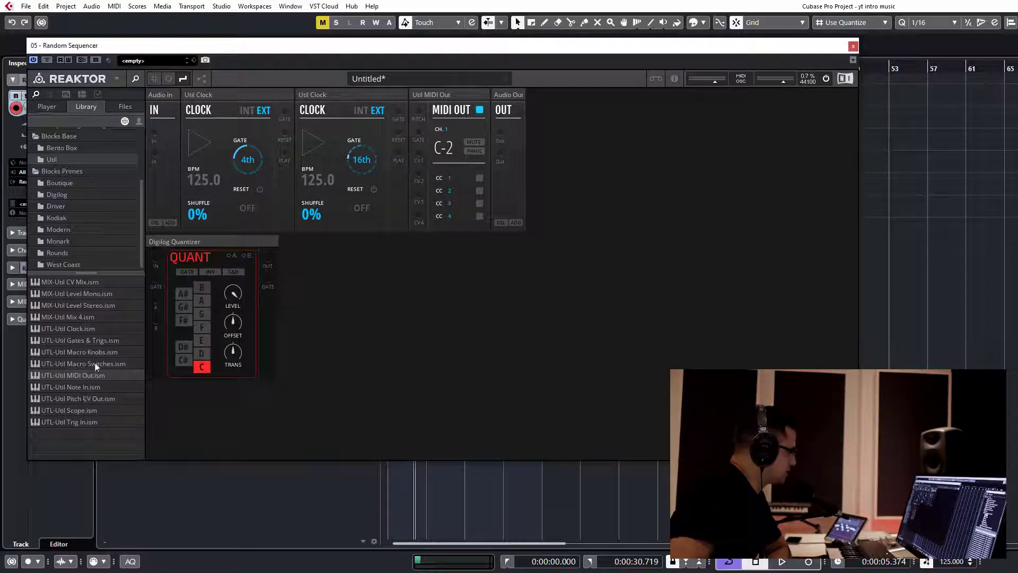
Add a Bento Box 8 Steps sequencer and a Bento Box LFO beside the Digilog Quantizer.
click(62, 149)
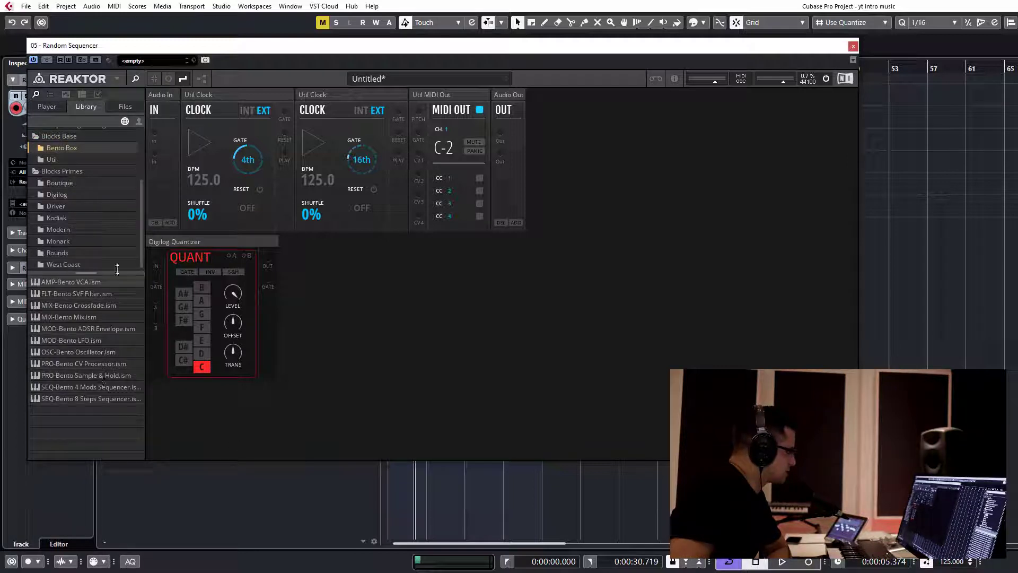
drag(74, 399, 429, 323)
drag(62, 344, 611, 356)
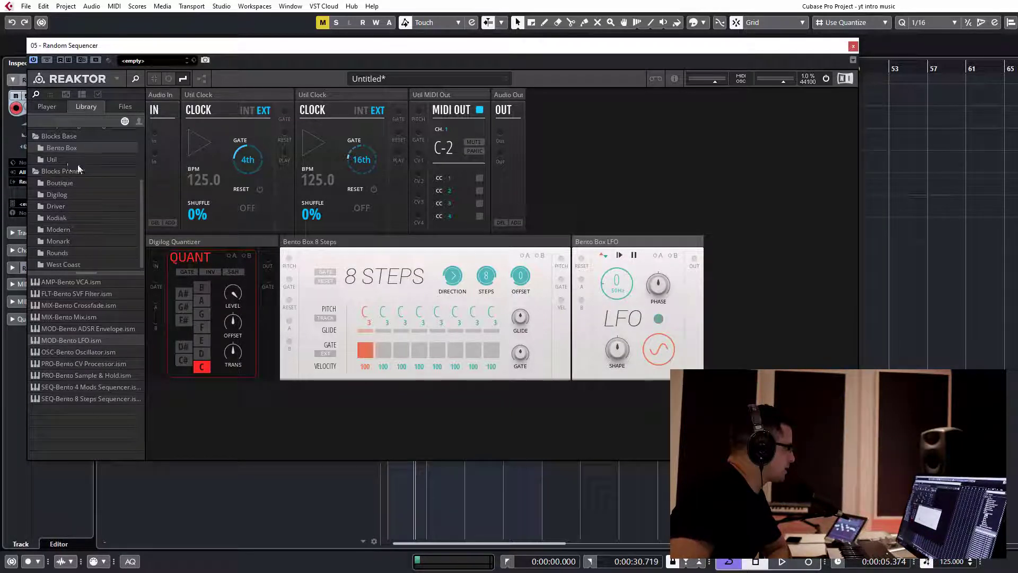
Add the Quantussy block from Euro Reakt's Modulation folder and place it between the second clock and MIDI Out.
scroll(71, 158, up, 3)
click(74, 130)
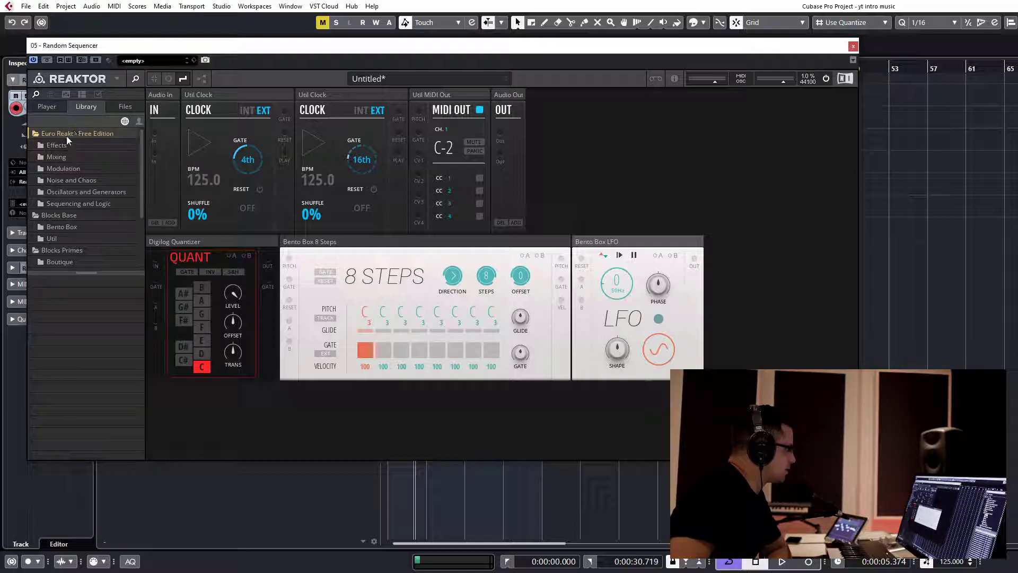
click(61, 204)
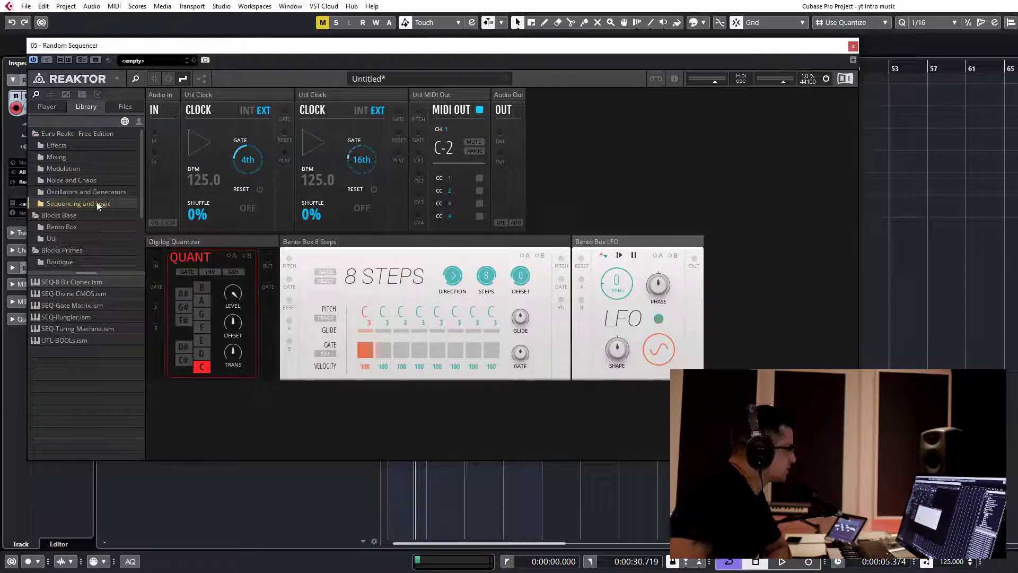
click(56, 167)
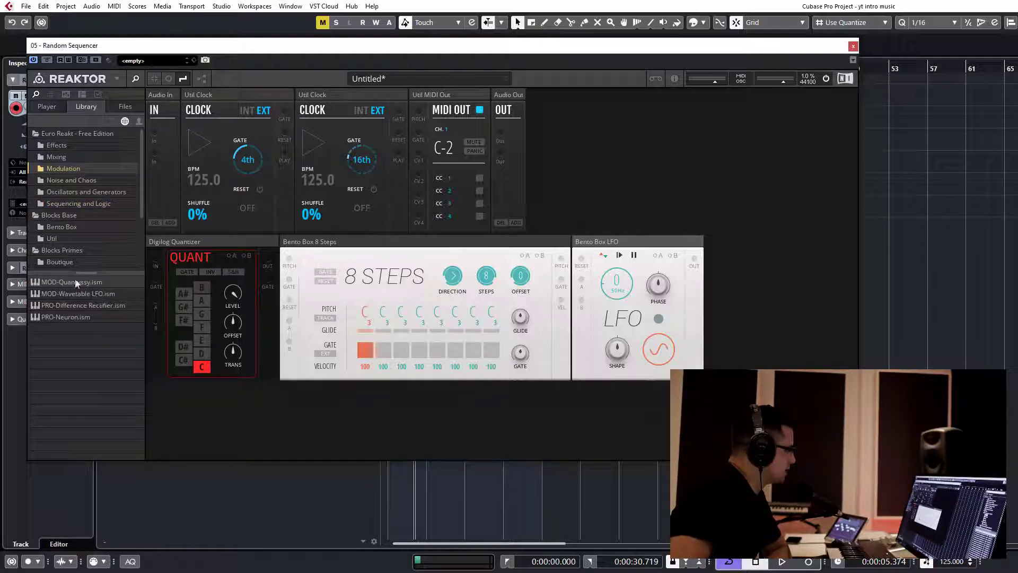
drag(78, 282, 424, 258)
mouse_move(397, 162)
mouse_down()
mouse_move(431, 162)
mouse_move(409, 155)
mouse_up()
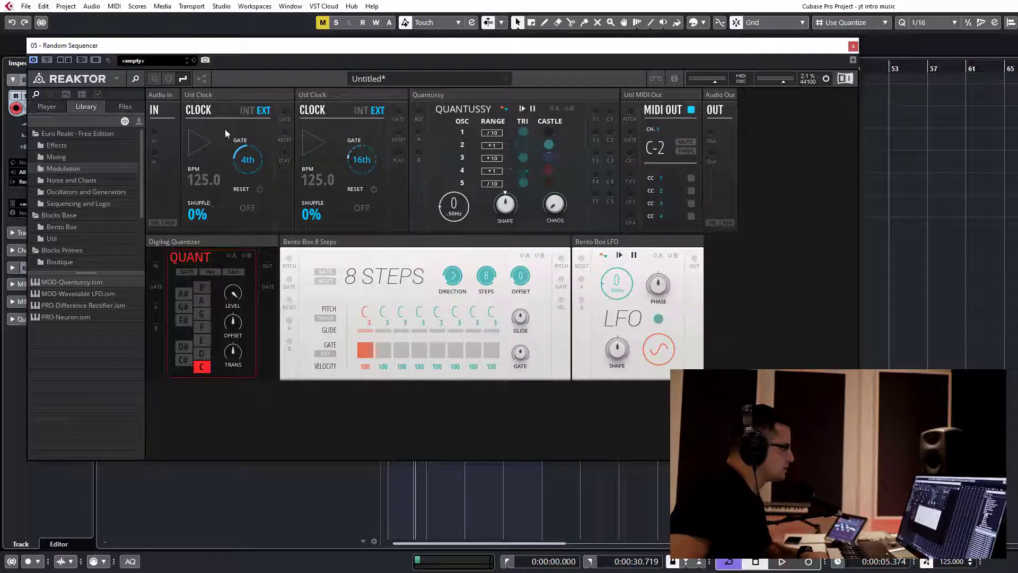
Patch the first clock's gate output to Quantussy's reset input, and Quantussy's T1 output to the Digilog Quantizer's input.
drag(281, 114, 418, 112)
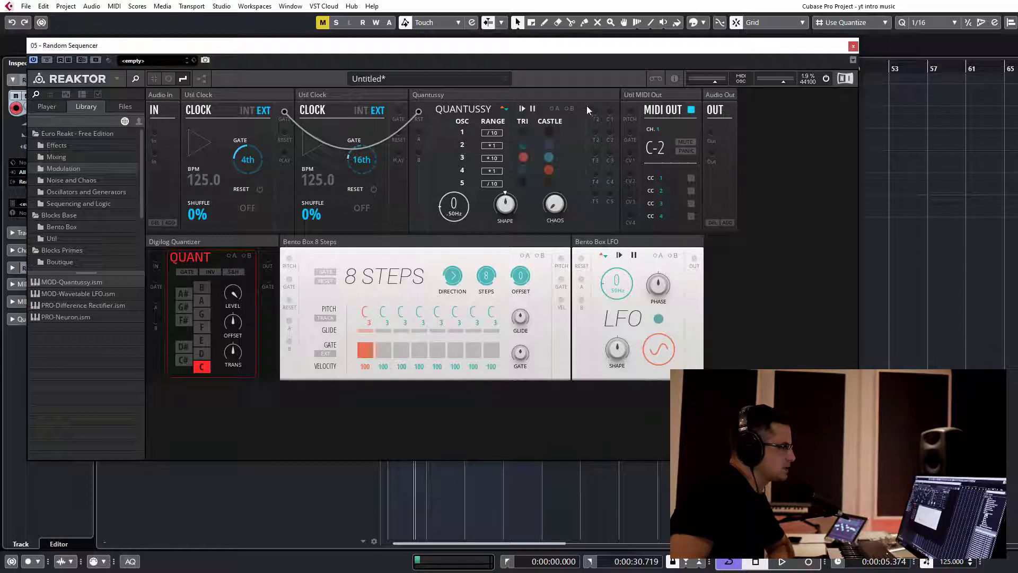
mouse_move(597, 112)
mouse_down()
mouse_move(555, 202)
mouse_move(628, 114)
mouse_move(594, 111)
mouse_up()
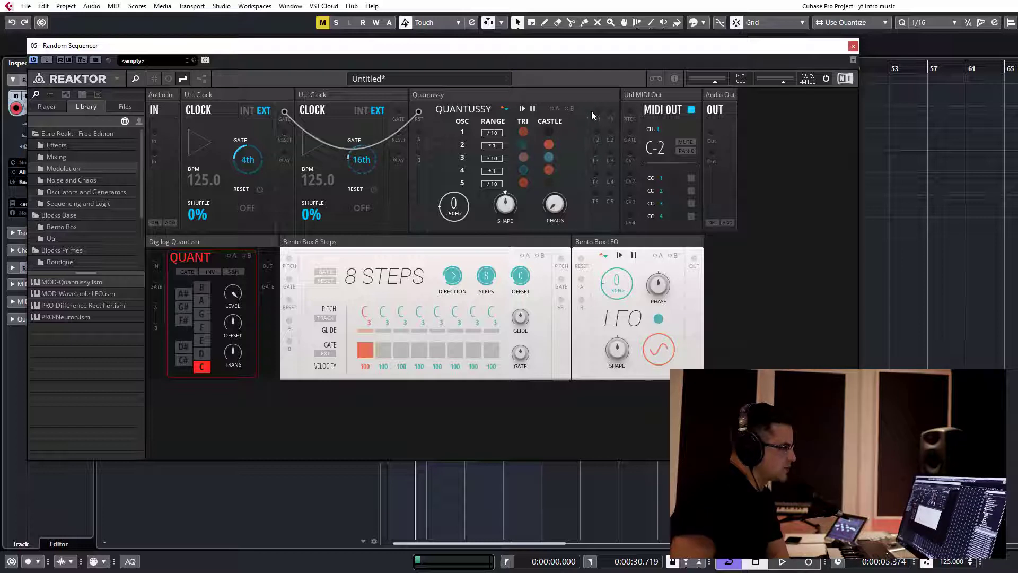
drag(594, 111, 218, 223)
drag(403, 196, 156, 259)
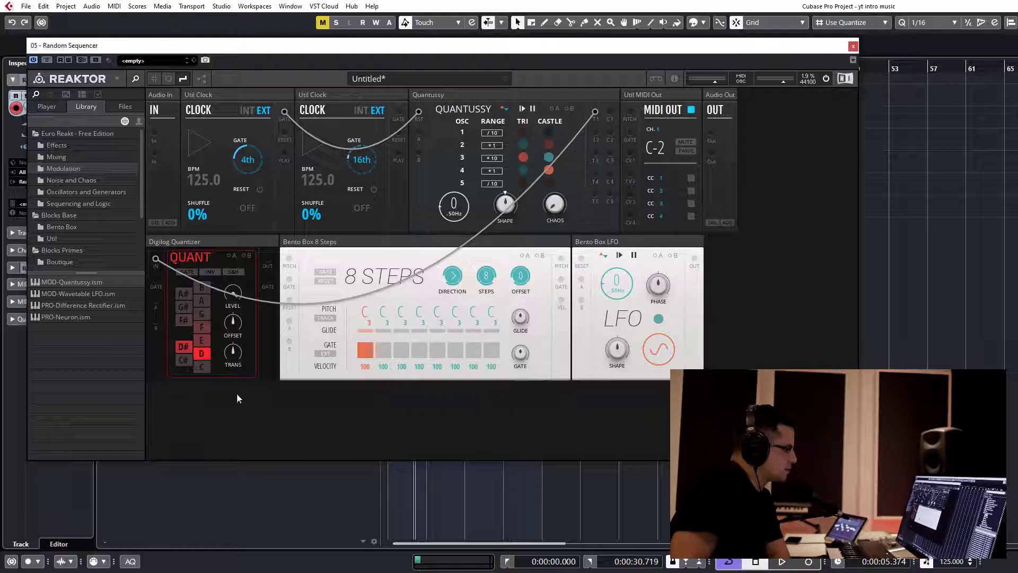
Patch the quantizer's output to MIDI Out's pitch input and the second clock's gate to the quantizer's gate input.
mouse_move(555, 208)
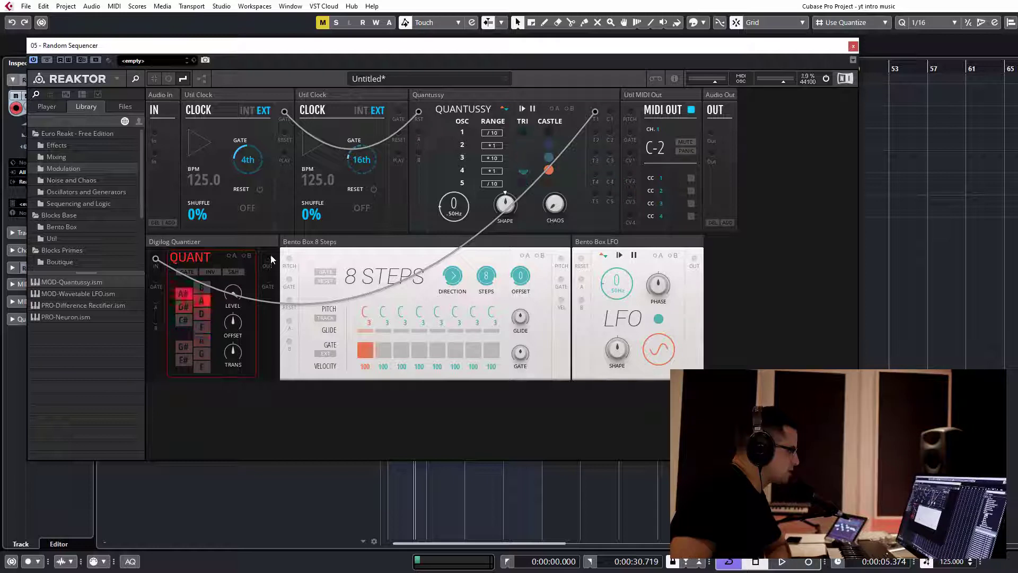
drag(267, 259, 631, 112)
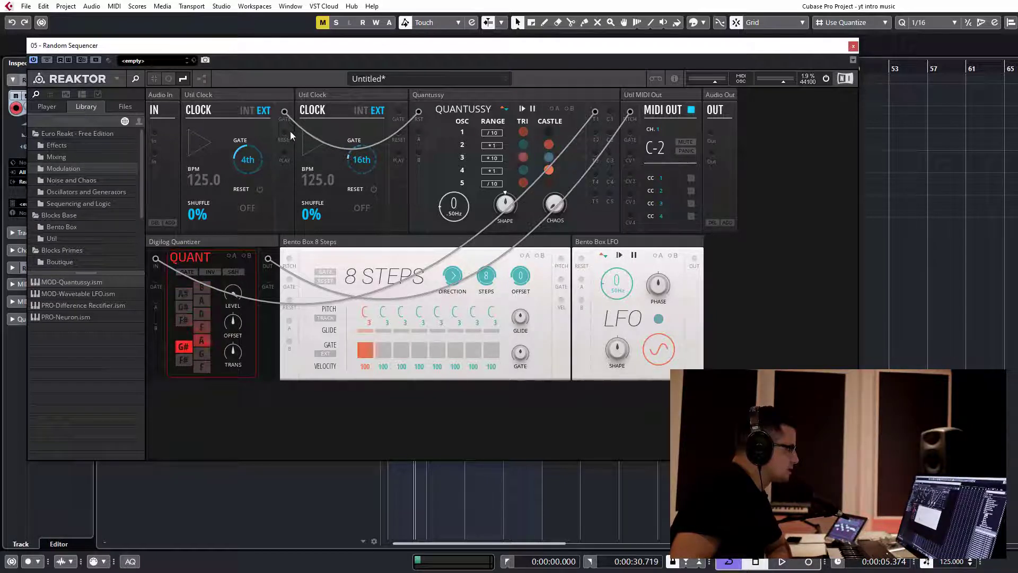
drag(398, 112, 155, 279)
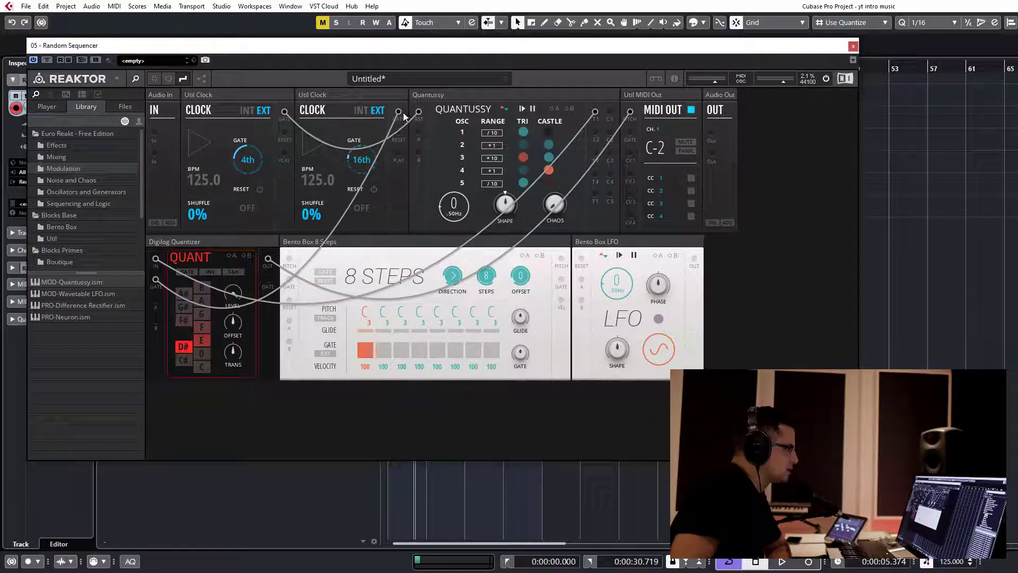
Patch the second clock's gate to the 8 Steps gate input and the 8 Steps gate output to MIDI Out's gate.
drag(398, 112, 289, 279)
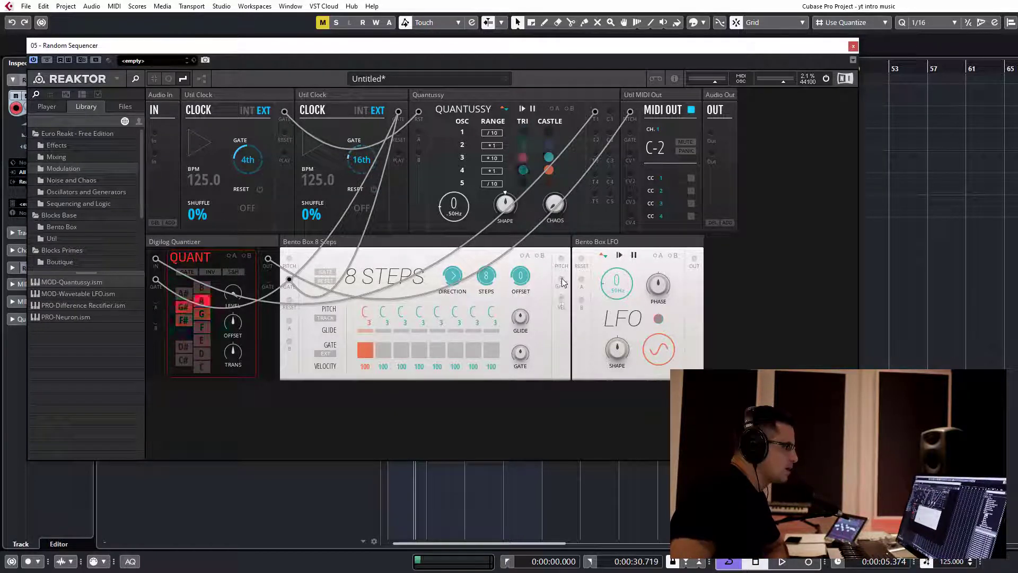
drag(630, 132, 561, 280)
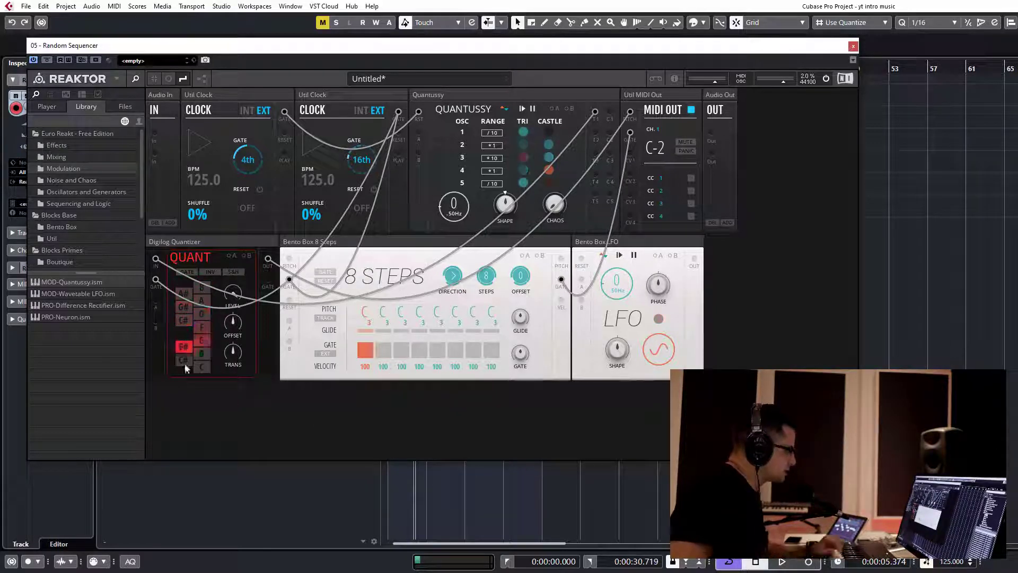
Move the Reaktor window off the track list and set the Oberhausen 1 track's MIDI input to 05. Random Sequencer - MIDI Out.
drag(564, 45, 528, 182)
click(443, 115)
click(293, 123)
drag(165, 185, 438, 235)
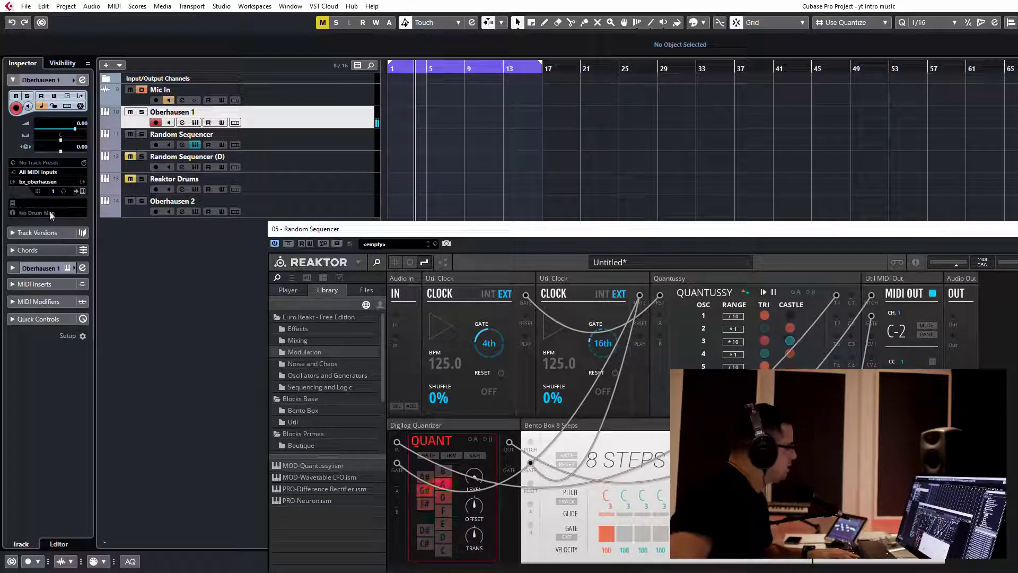
click(45, 177)
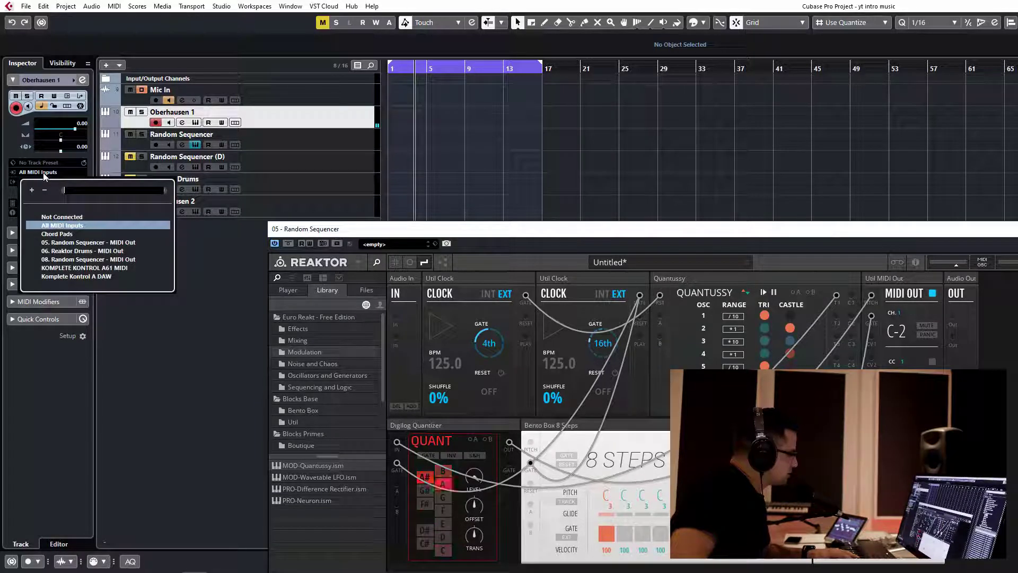
click(81, 243)
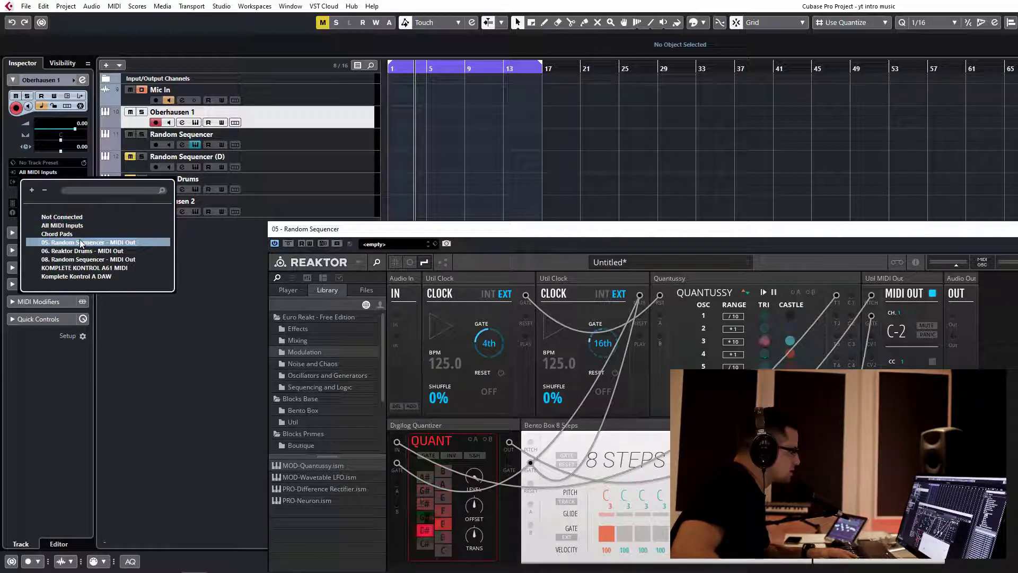
click(273, 148)
click(259, 113)
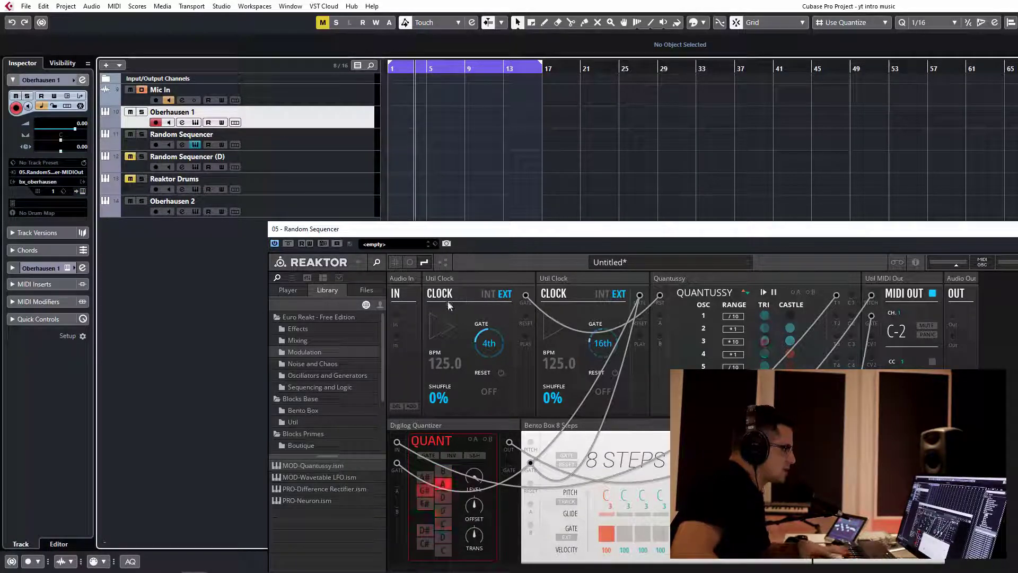
Play the project to audition the patch through Oberhausen 1, repositioning the Reaktor window so the whole rack shows.
key(space)
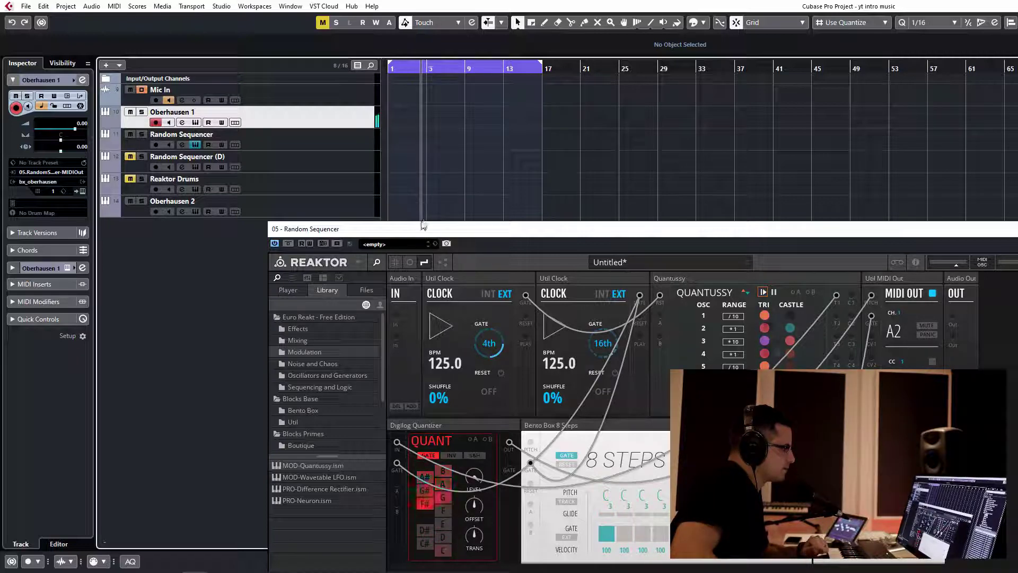
drag(414, 235, 237, 152)
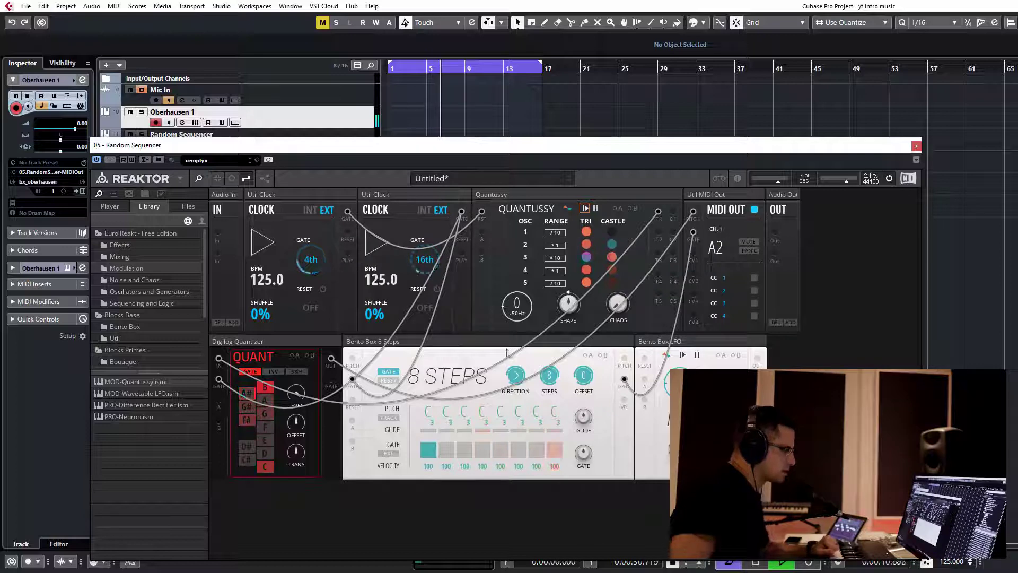
drag(254, 148, 239, 190)
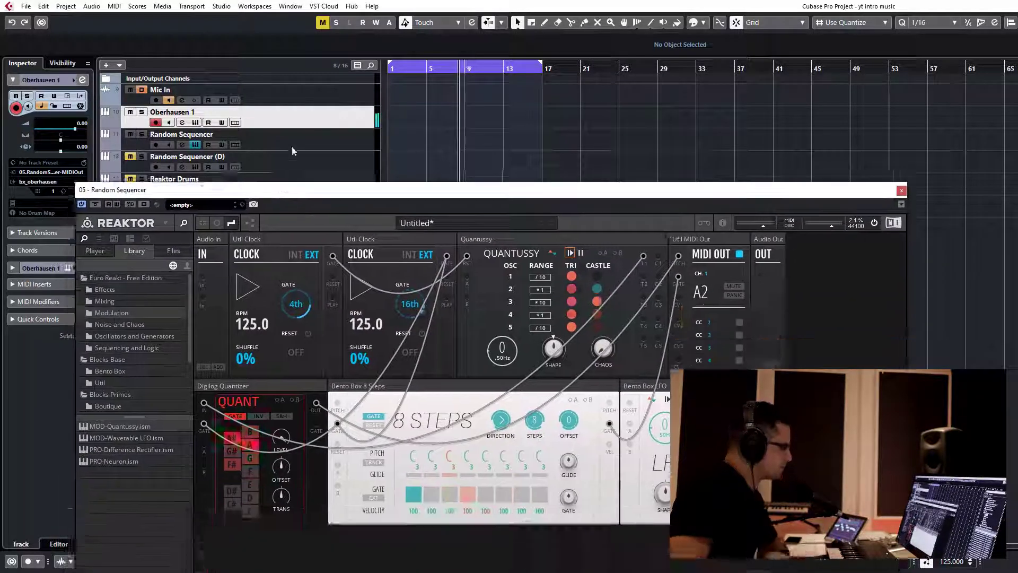
drag(292, 151, 262, 137)
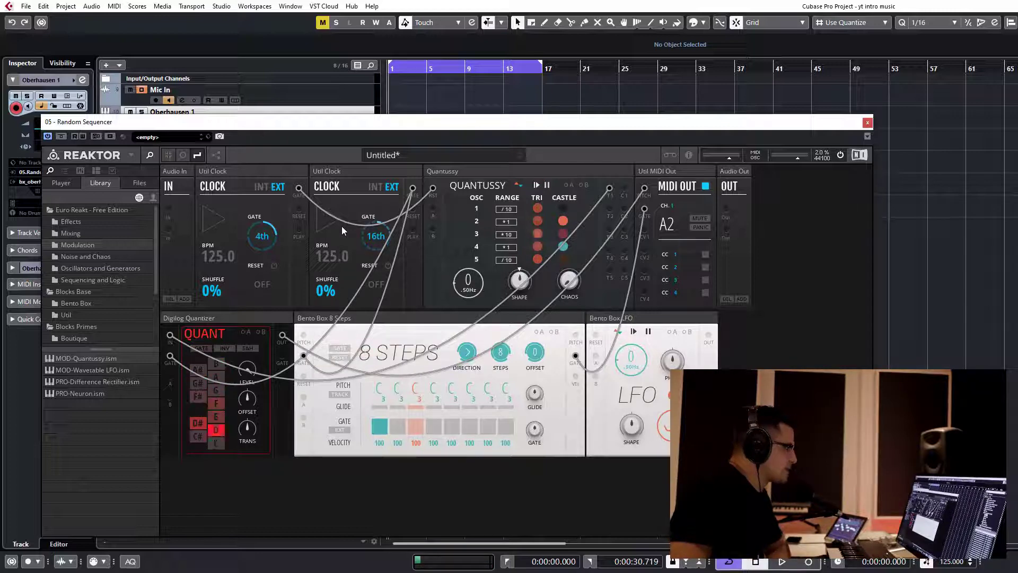
drag(382, 138, 396, 96)
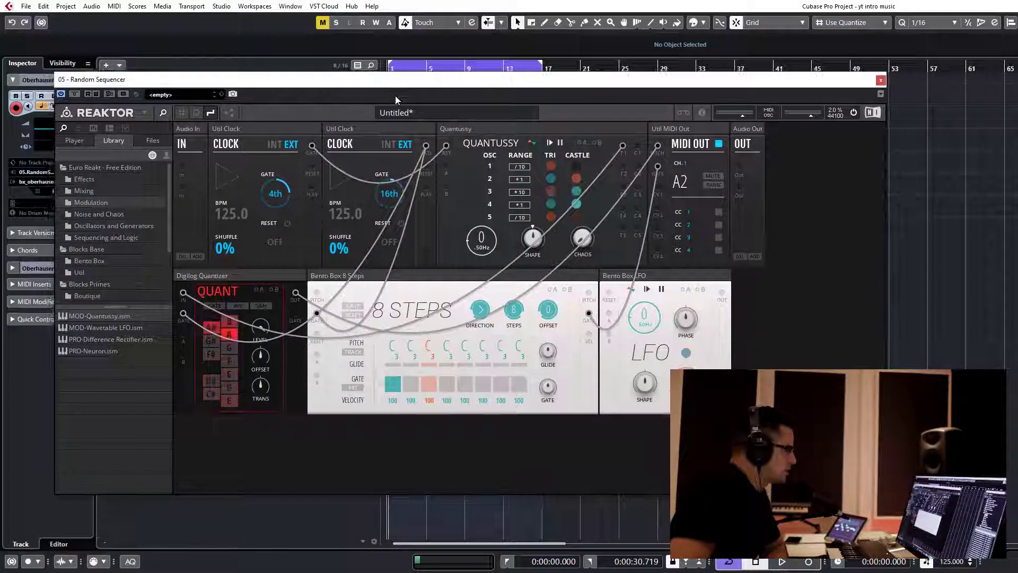
Limit the quantizer's active notes to C, D#, G and A#.
click(228, 399)
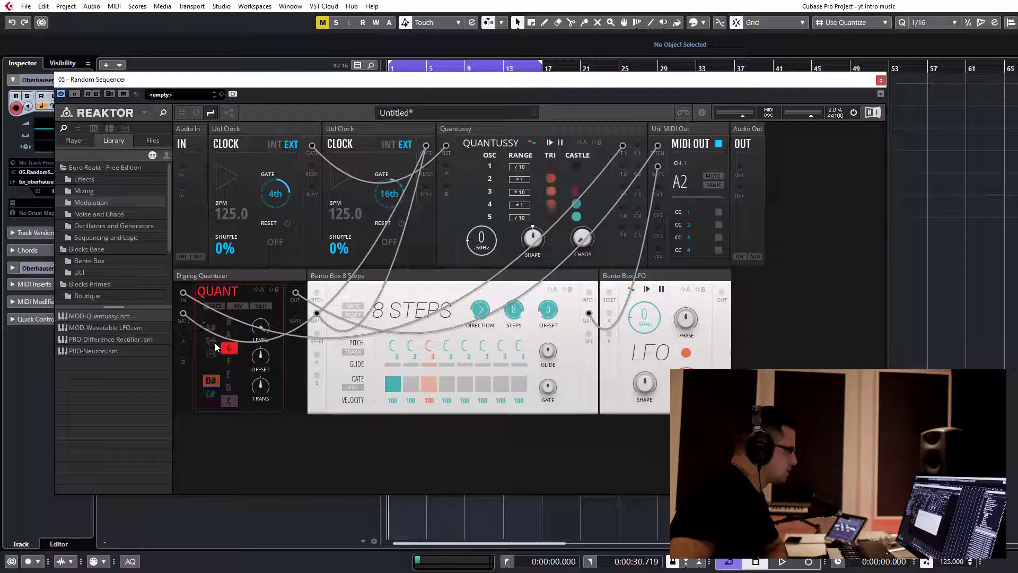
click(210, 327)
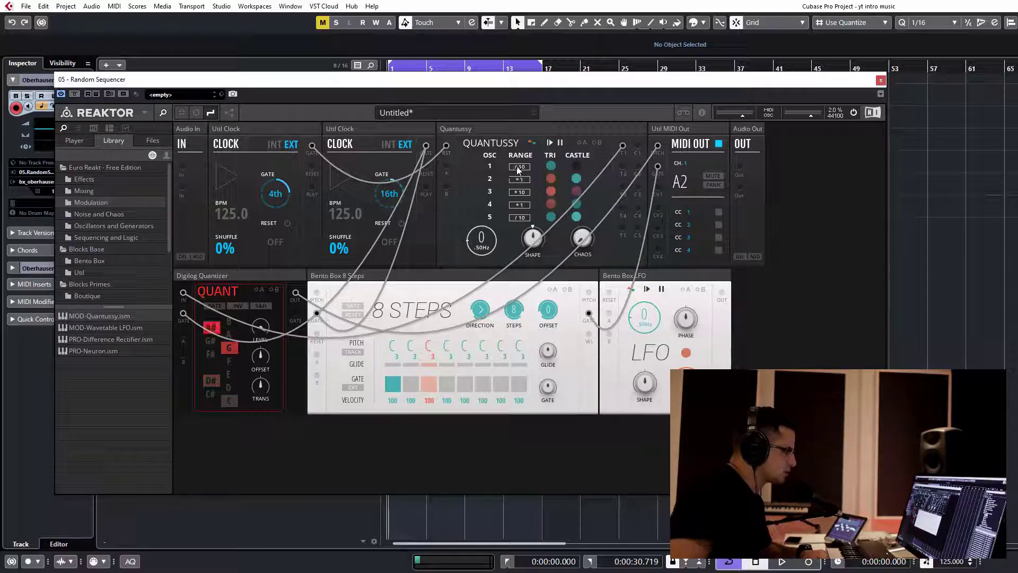
Enable the 8 Steps gates on steps 3, 5, 6 and 8, and play the project to audition the pattern.
click(466, 389)
click(482, 387)
click(519, 385)
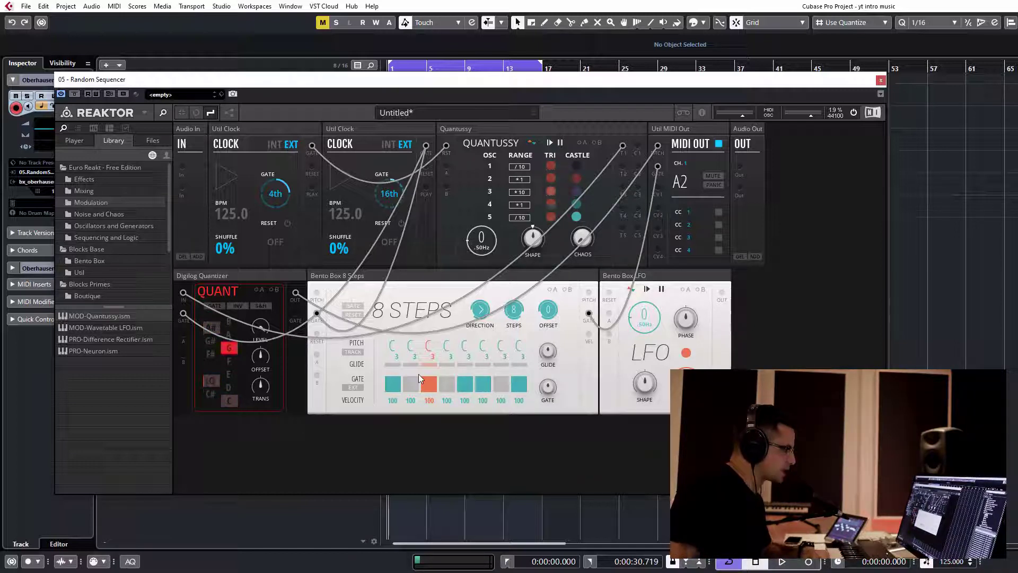
key(space)
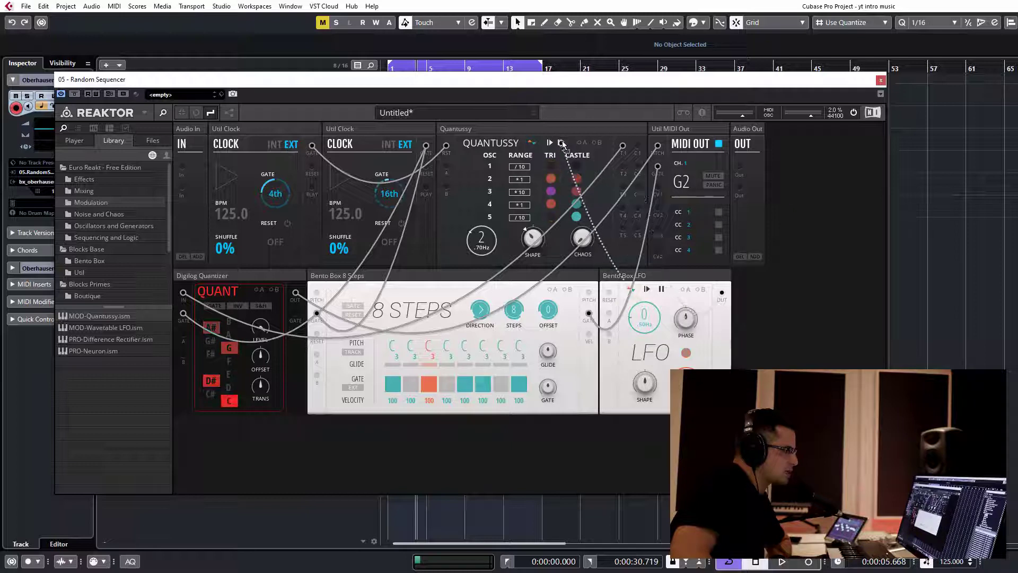
Patch the LFO's output to Quantussy's A modulation input and the first clock's reset output to the LFO's reset input.
drag(679, 225, 530, 150)
drag(445, 169, 446, 166)
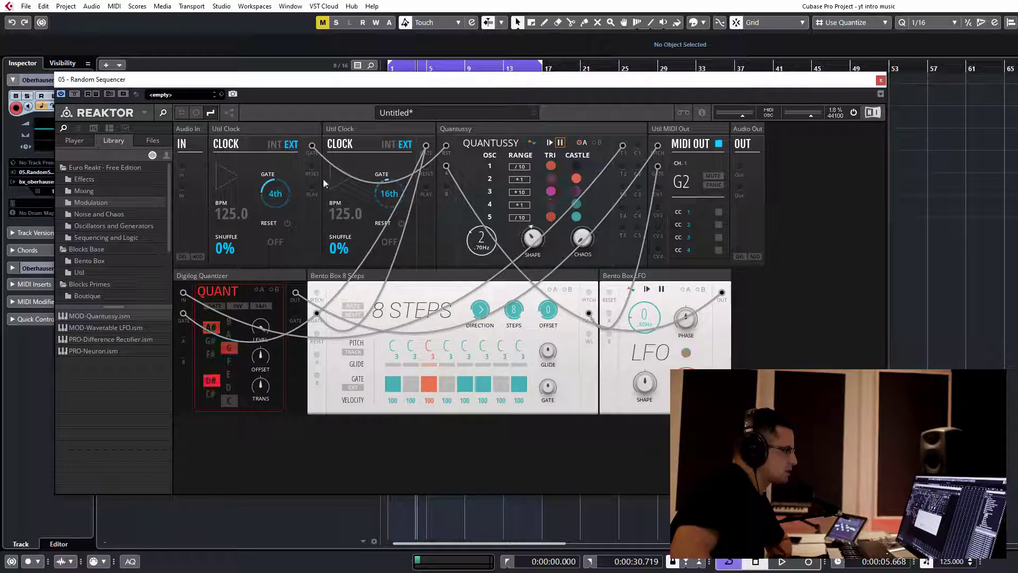
drag(312, 166, 609, 293)
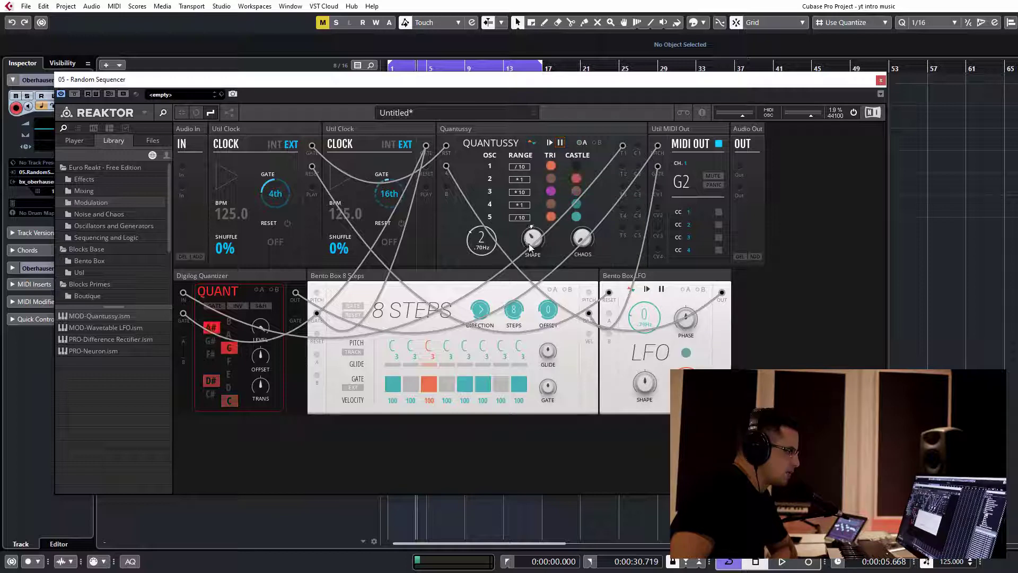
Set Quantussy's frequency to 2.59 Hz and check its A modulation amounts for frequency, shape and chaos.
click(581, 142)
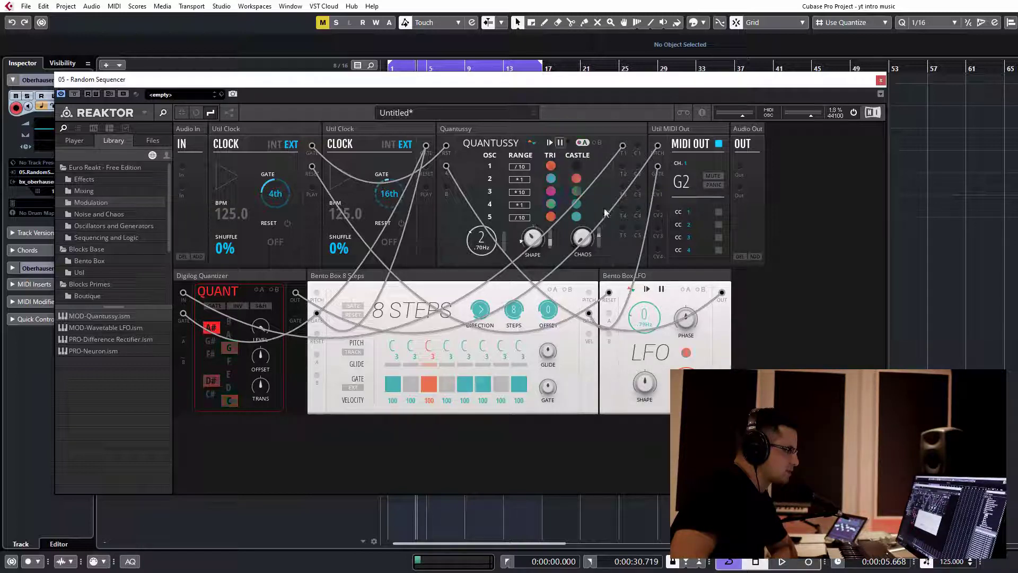
mouse_move(485, 244)
mouse_down()
mouse_move(484, 224)
mouse_move(478, 243)
mouse_up()
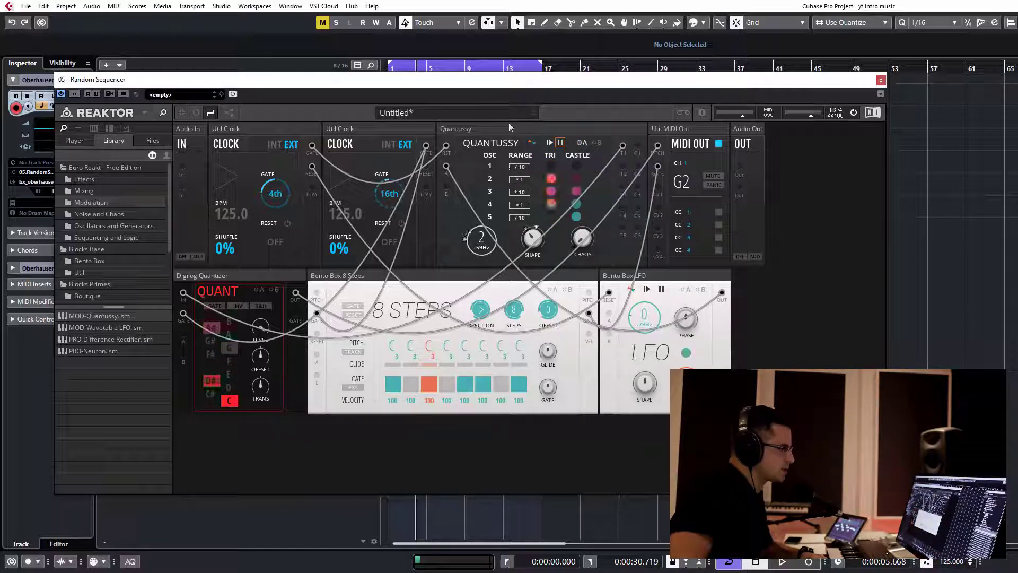
click(580, 142)
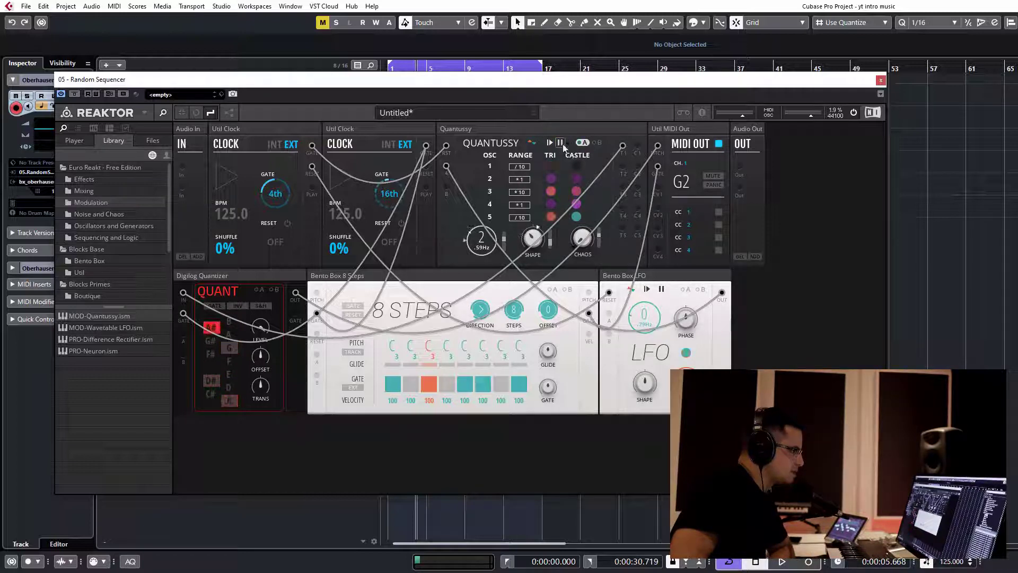
click(582, 143)
click(582, 143)
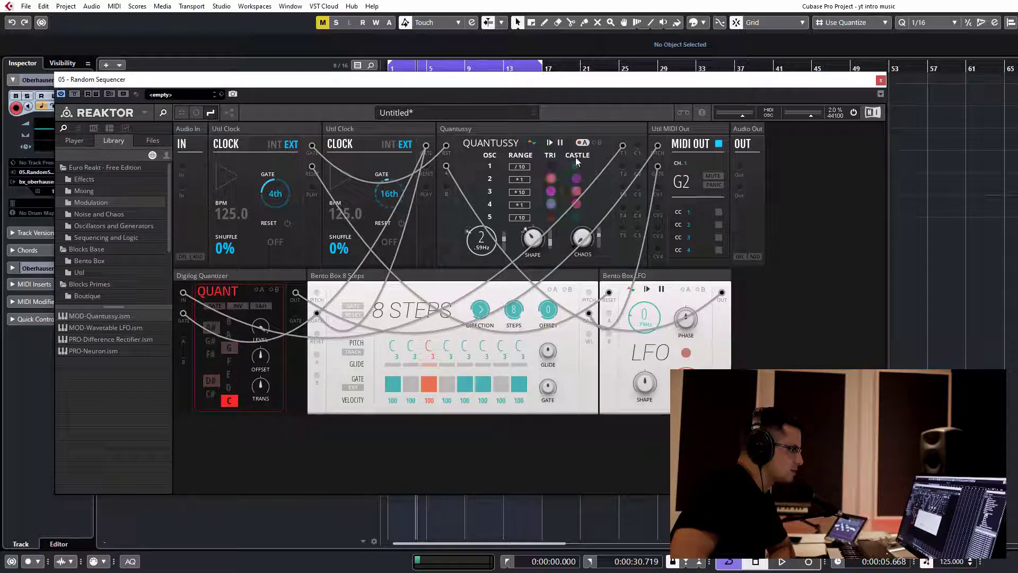
click(582, 142)
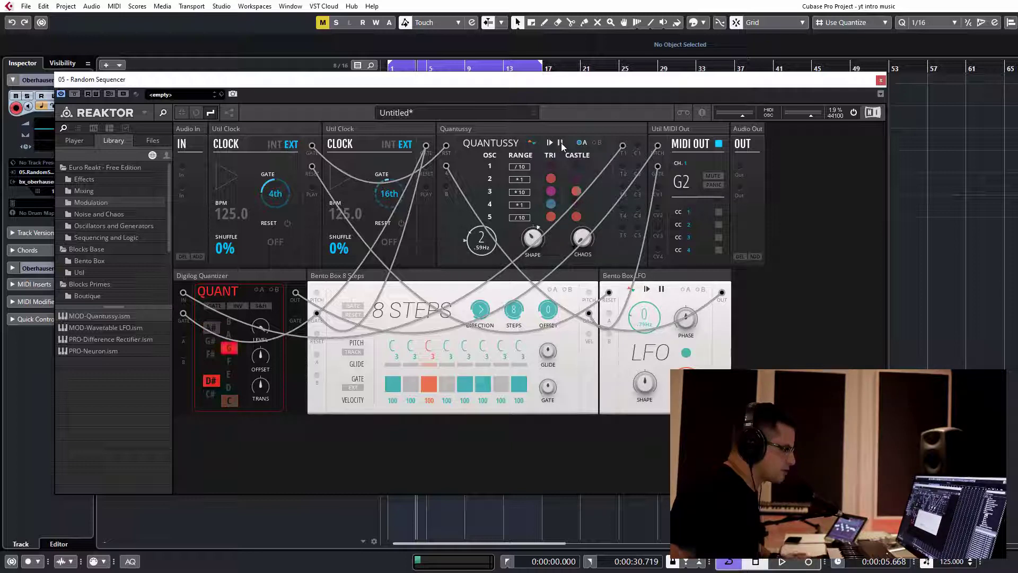
Play the project from the start and set Quantussy's chaos to -40.7 and its frequency to 5.74 Hz.
key(period)
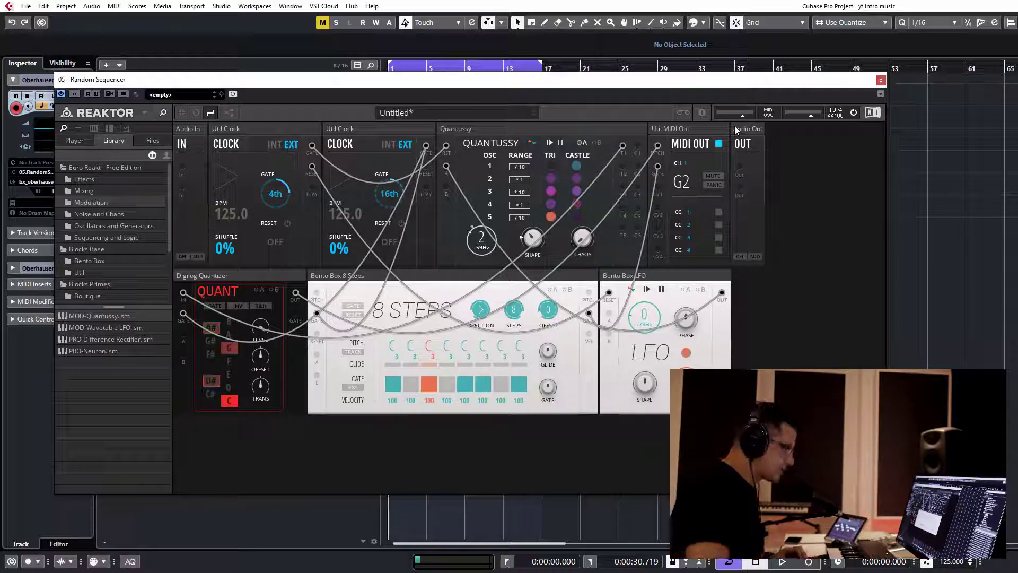
key(space)
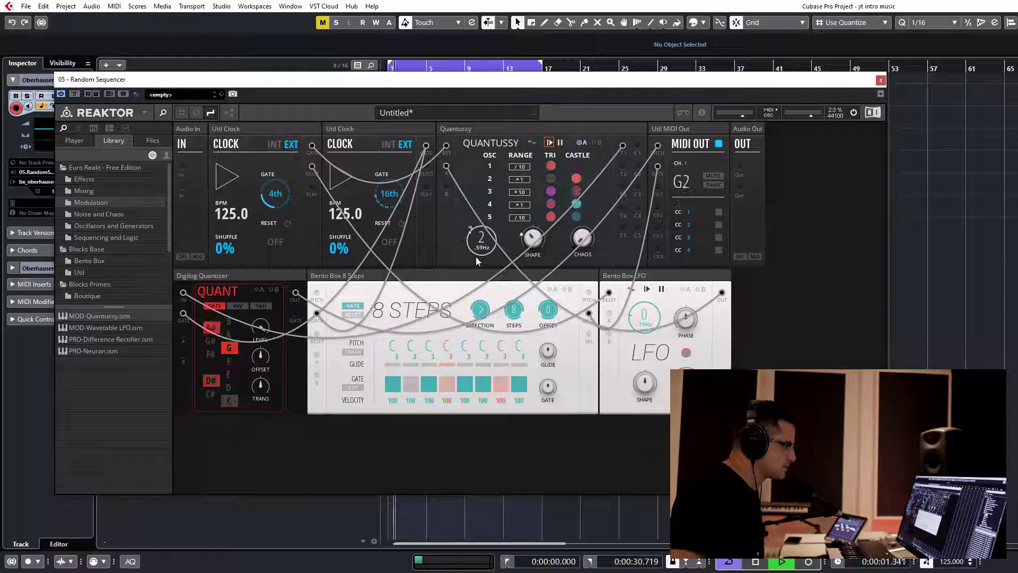
drag(584, 239, 595, 183)
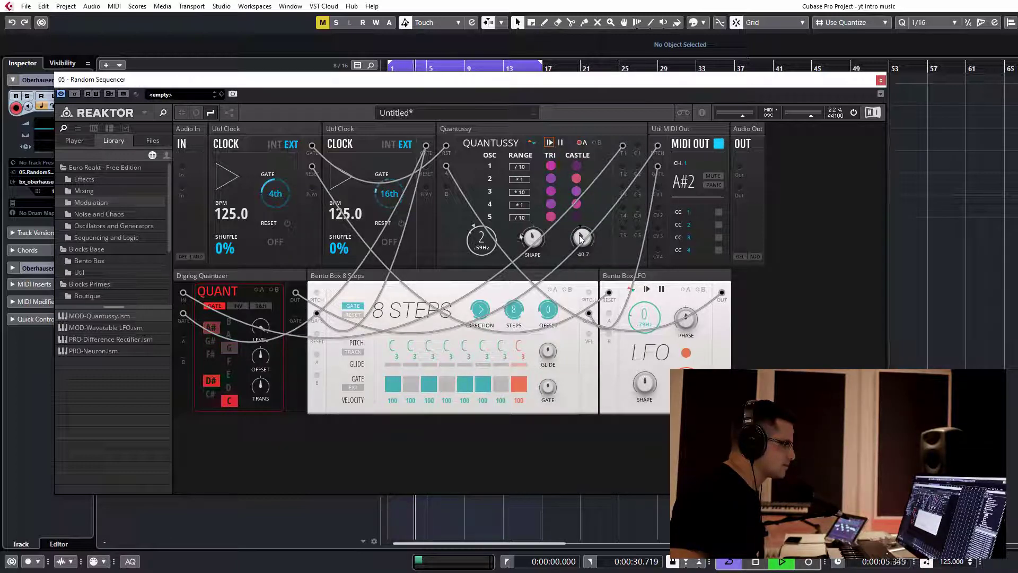
drag(484, 245, 491, 234)
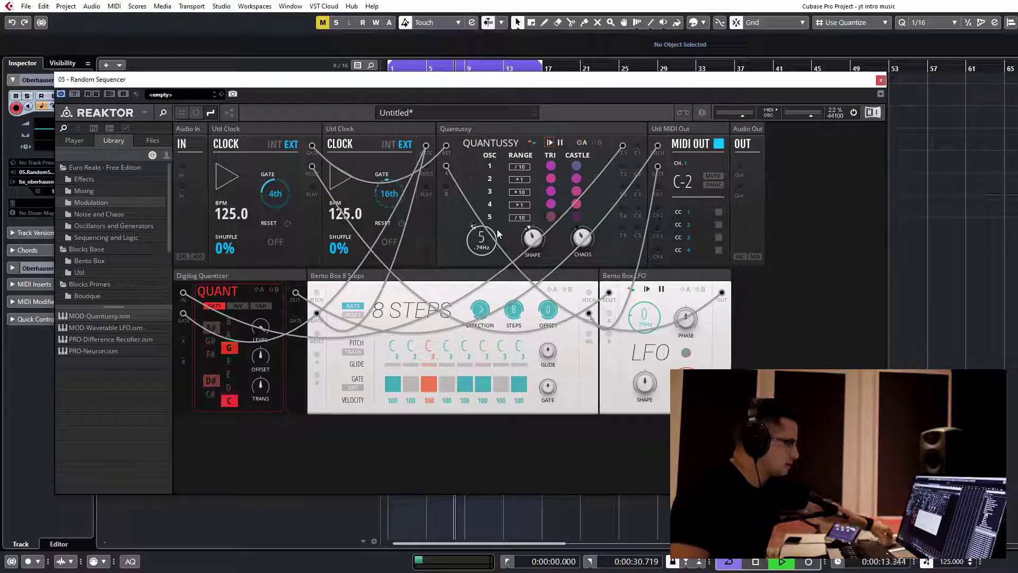
Add F to the quantizer's active notes, and try the second clock's gate at 32nd before restoring it to 16th.
click(236, 338)
click(234, 365)
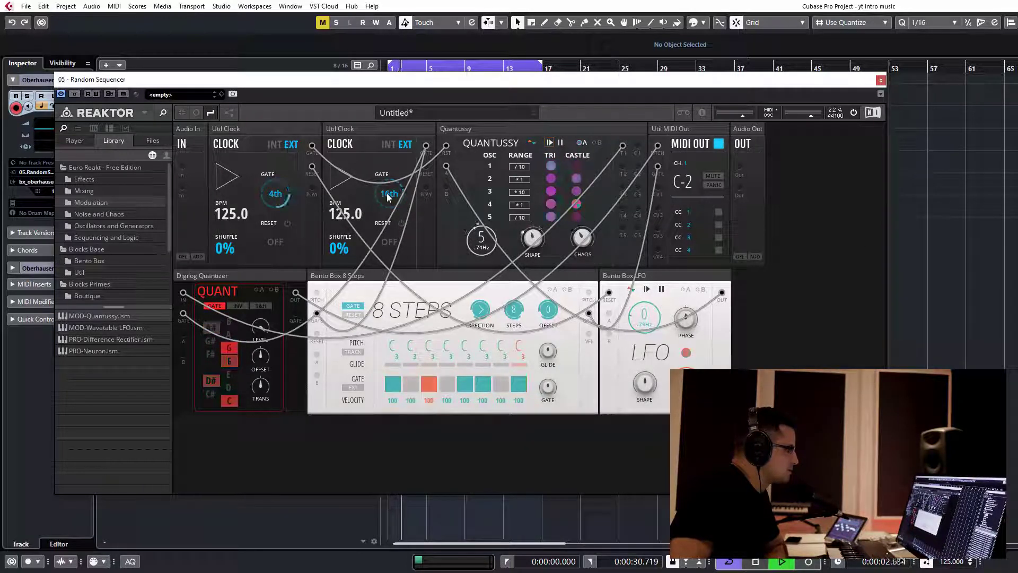
drag(386, 193, 382, 135)
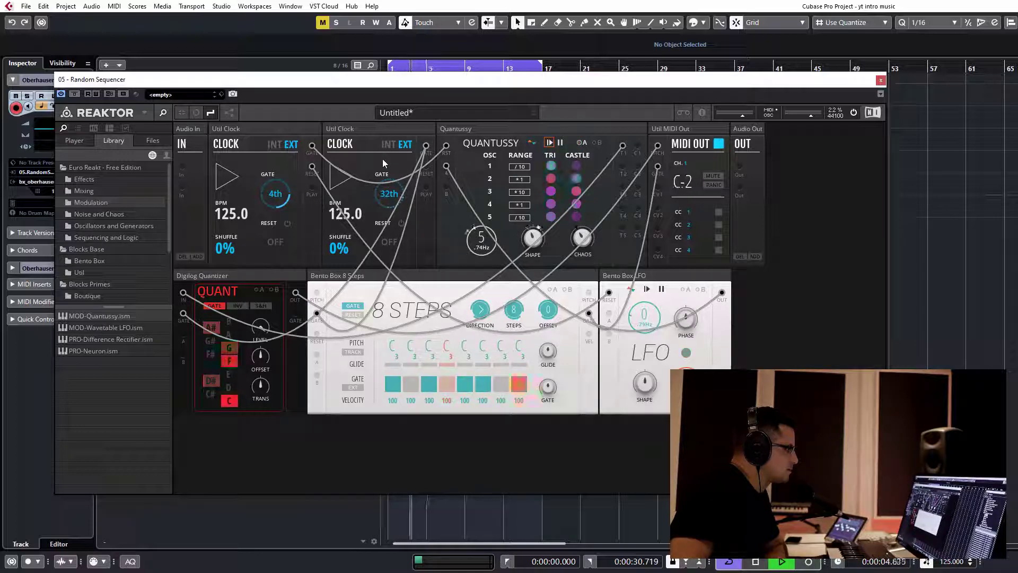
drag(383, 179, 384, 201)
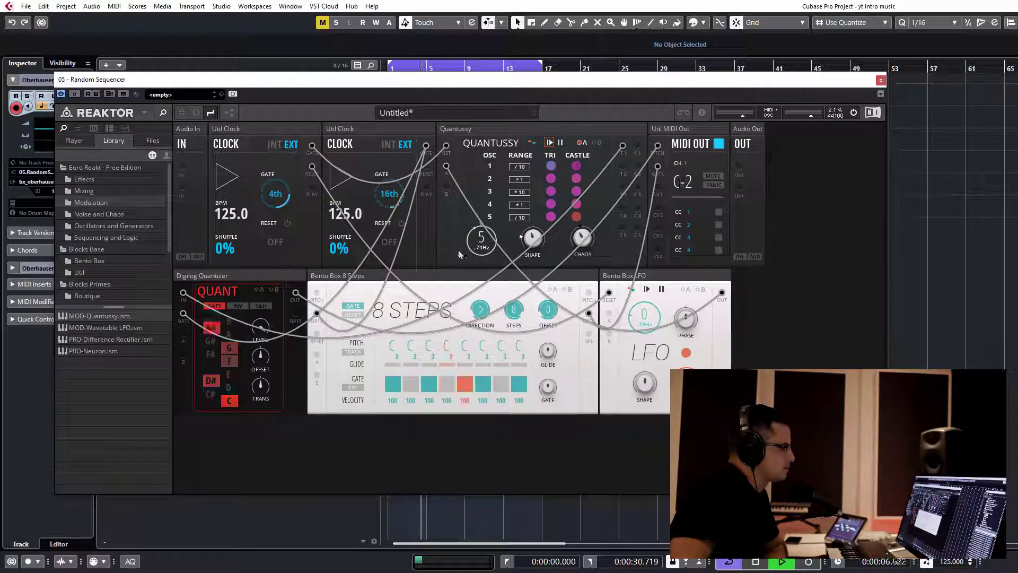
Set the 8 Steps gate length to 100 and turn off the gate on step 2.
drag(549, 387, 546, 413)
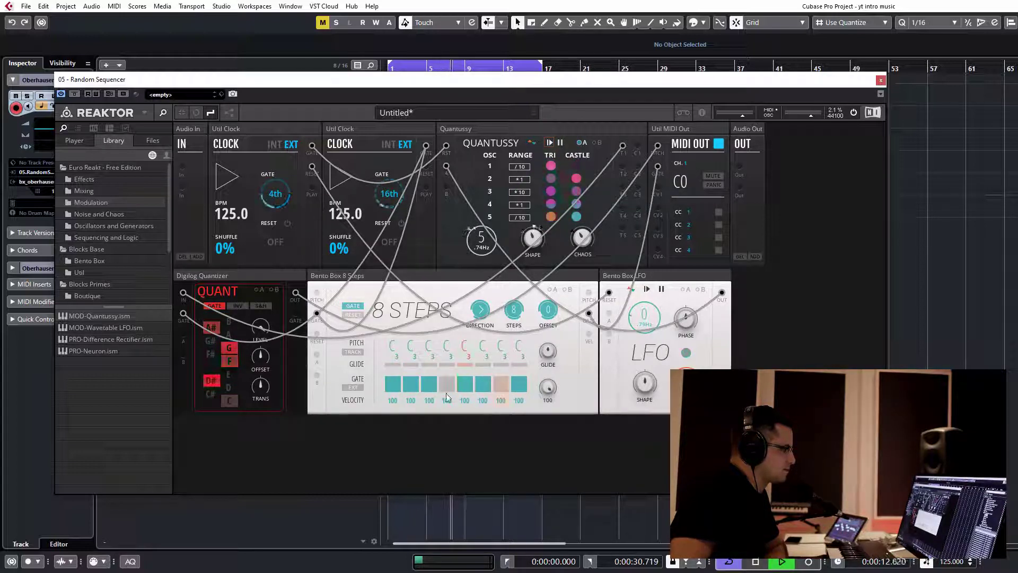
click(411, 387)
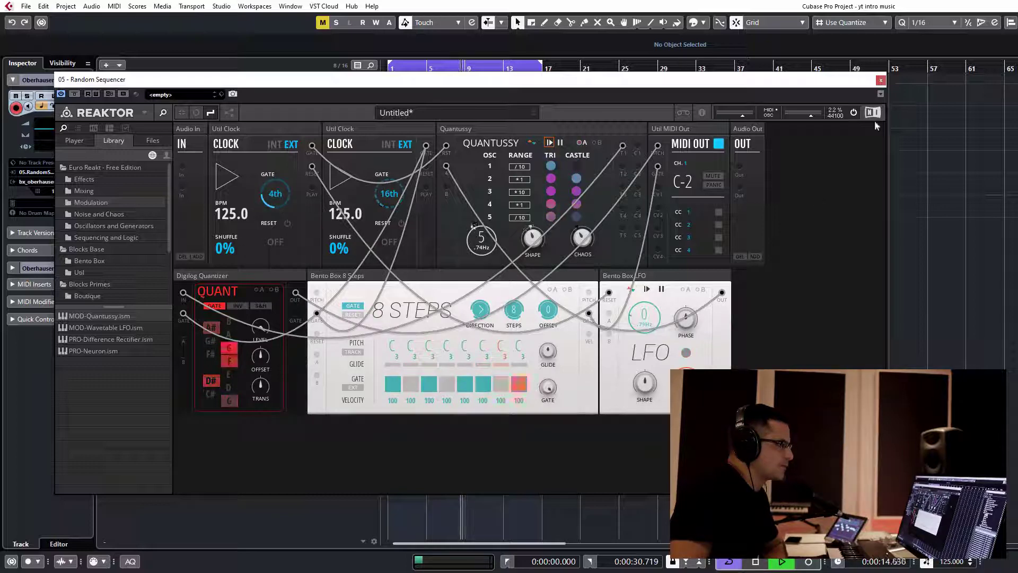
Close the Reaktor window and view the Oberhausen 1 synth while the sequence plays.
click(880, 80)
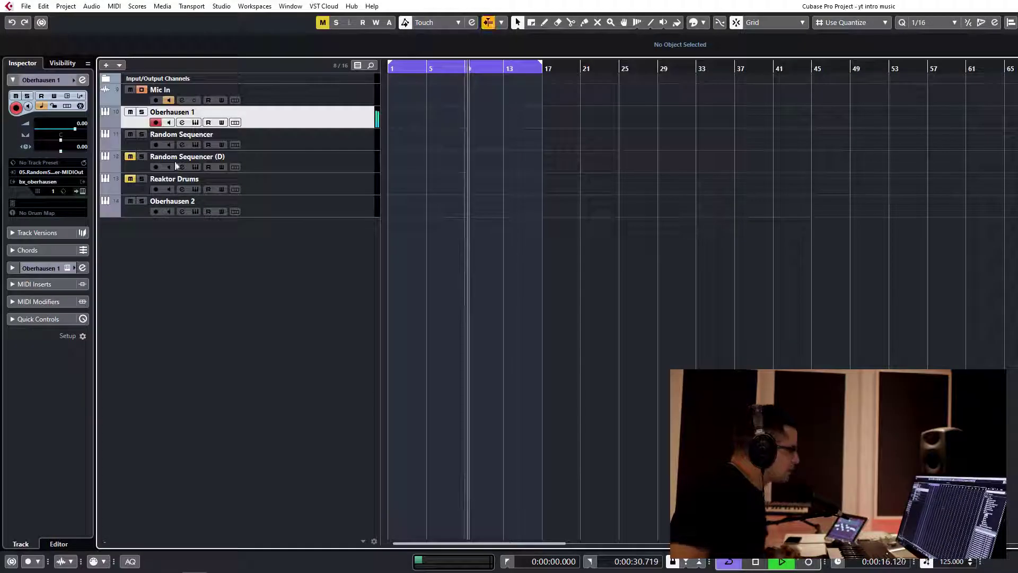
click(196, 122)
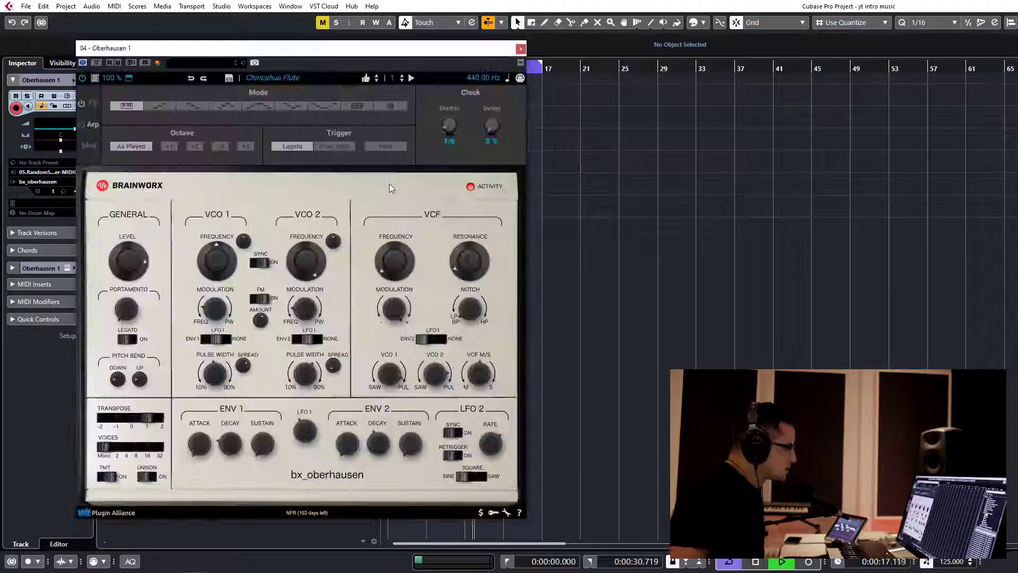
click(521, 48)
Stop playback, add the SEQ-Turing Machine block from Sequencing and Logic below the quantizer in Reaktor, and delete it.
click(195, 143)
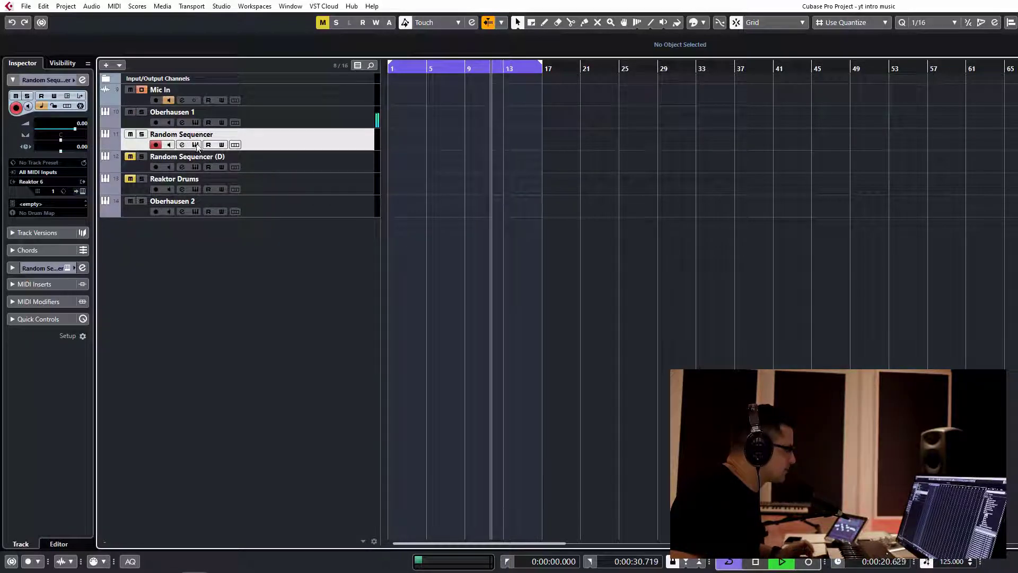
key(space)
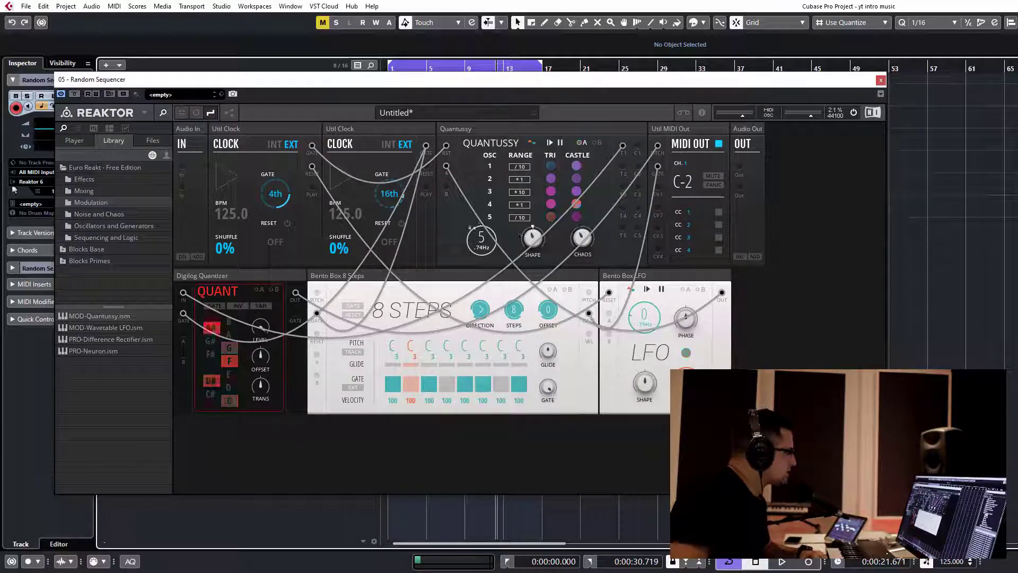
click(93, 237)
drag(115, 364, 291, 443)
scroll(533, 417, down, 2)
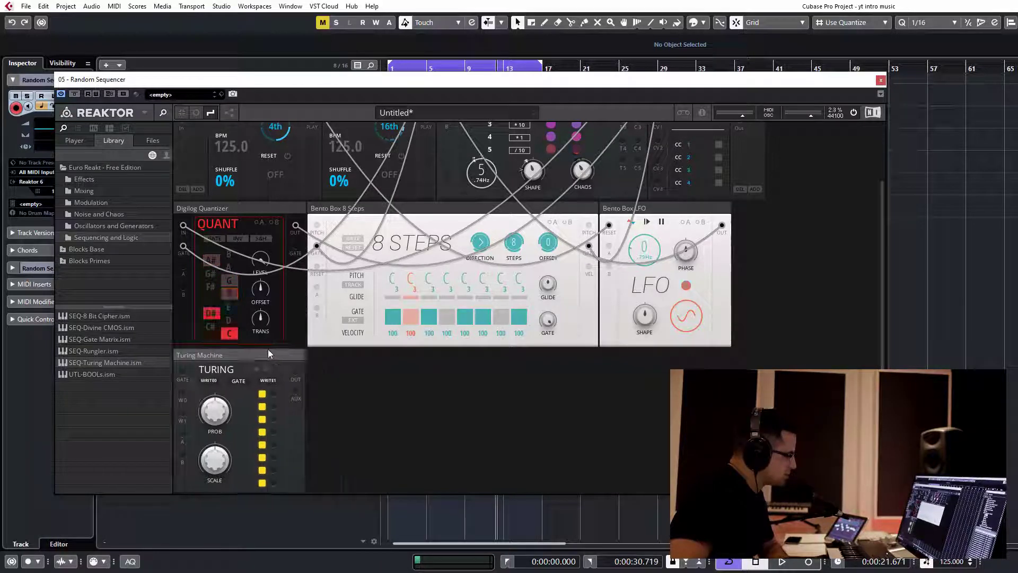
key(Delete)
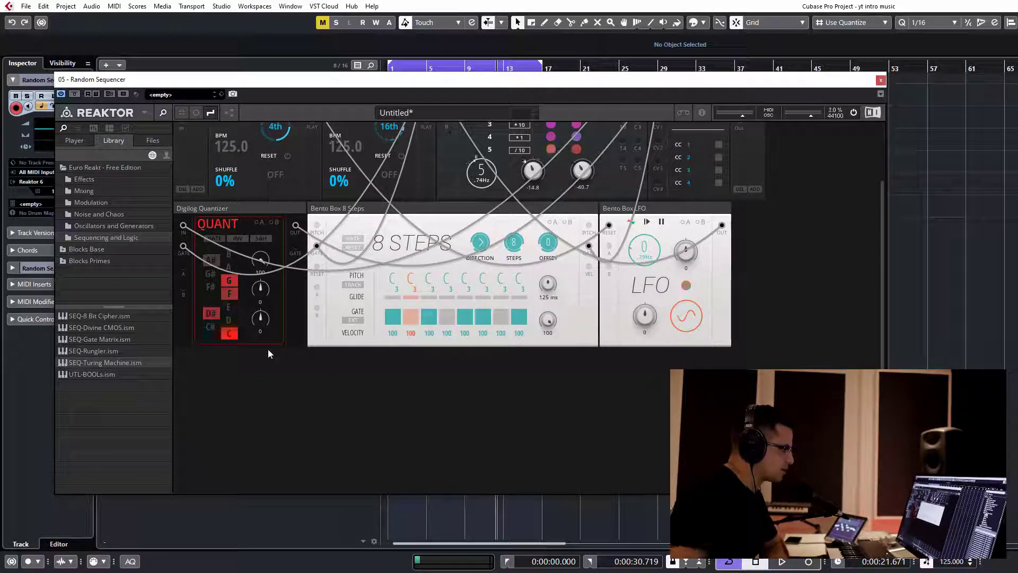
click(881, 80)
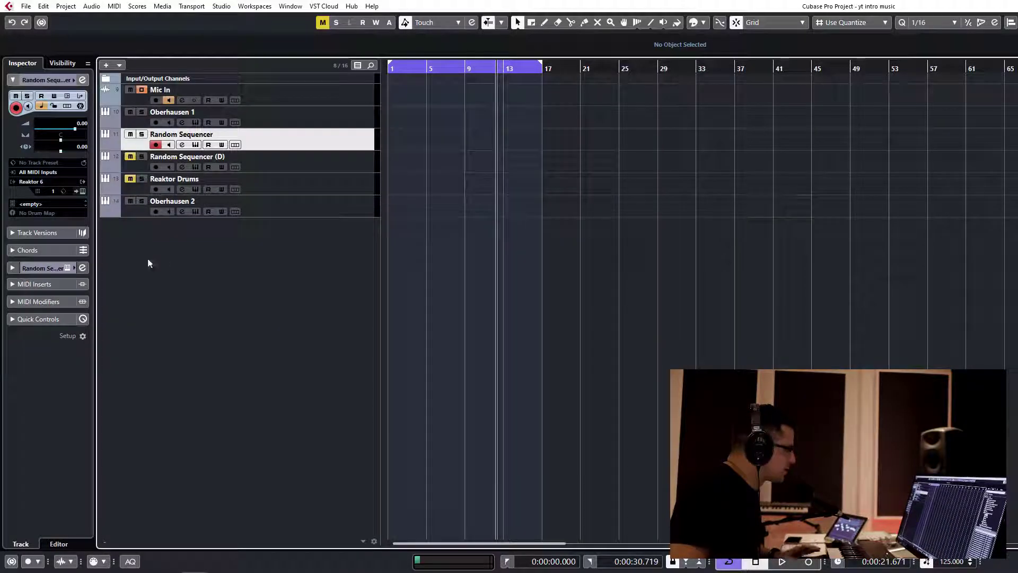
Examine the Random Sequencer track's channel settings and close them.
click(182, 144)
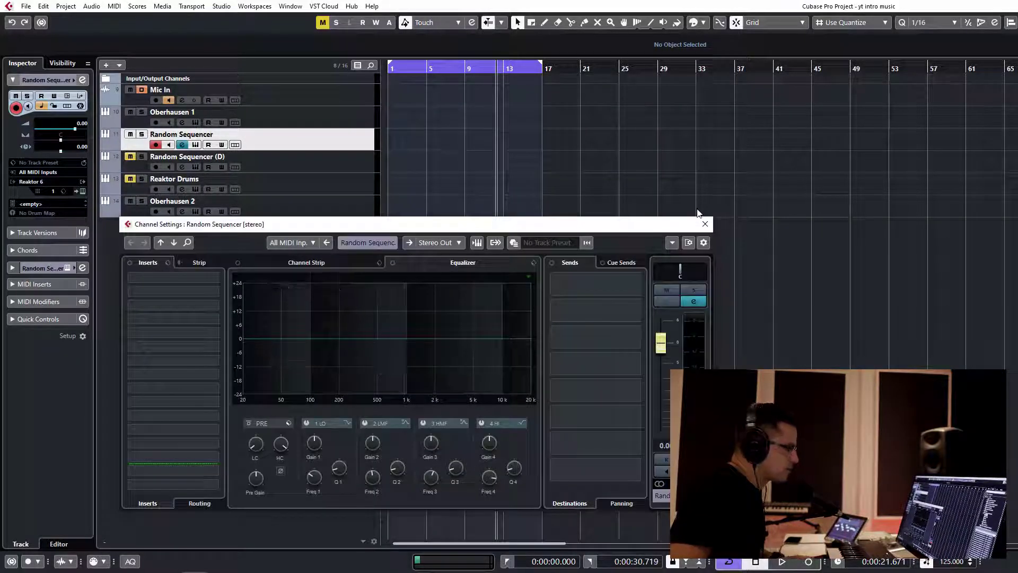
click(706, 224)
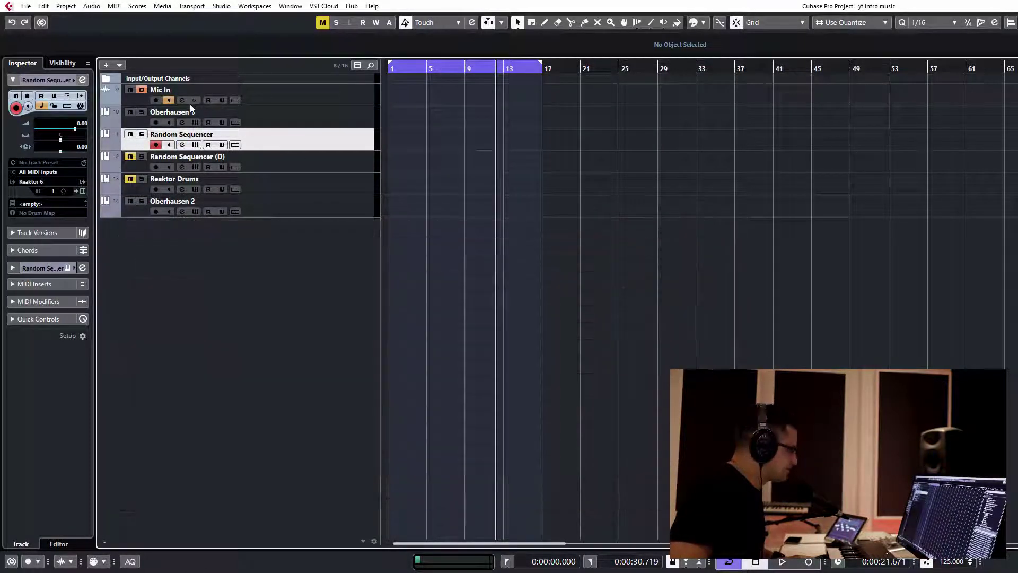
click(277, 129)
click(270, 138)
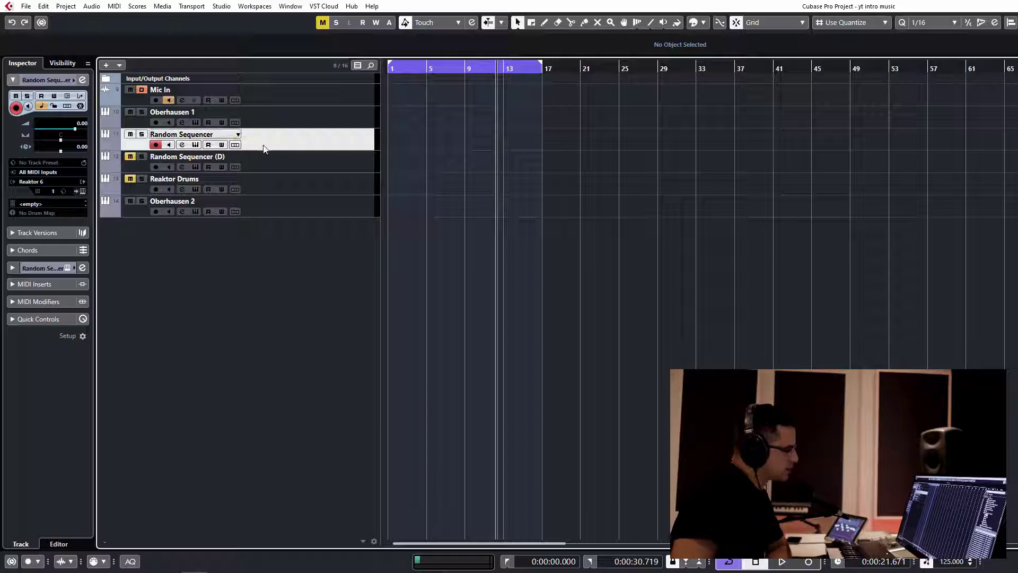
Select the Oberhausen 1 track and inspect its synth window.
click(260, 125)
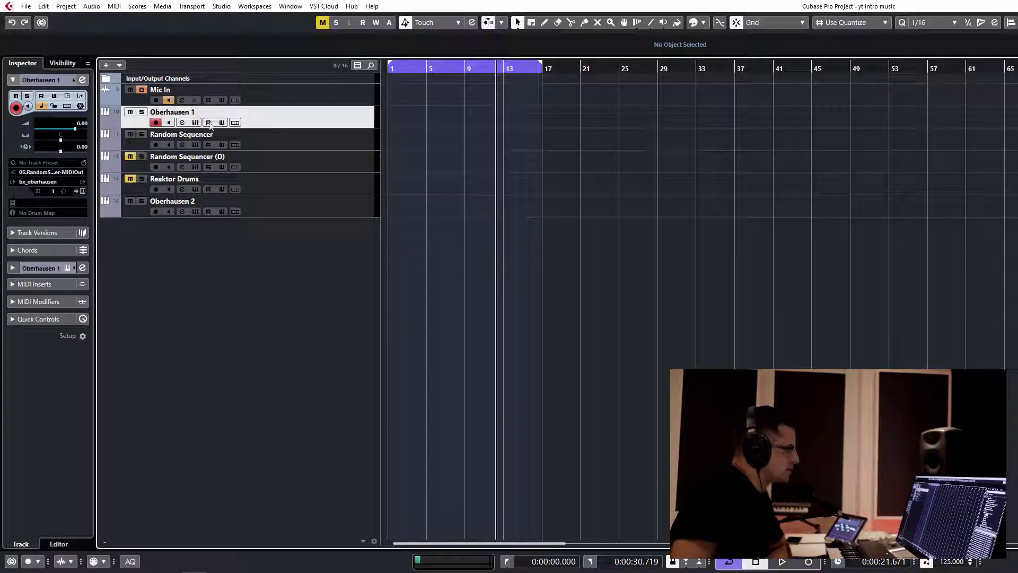
click(196, 122)
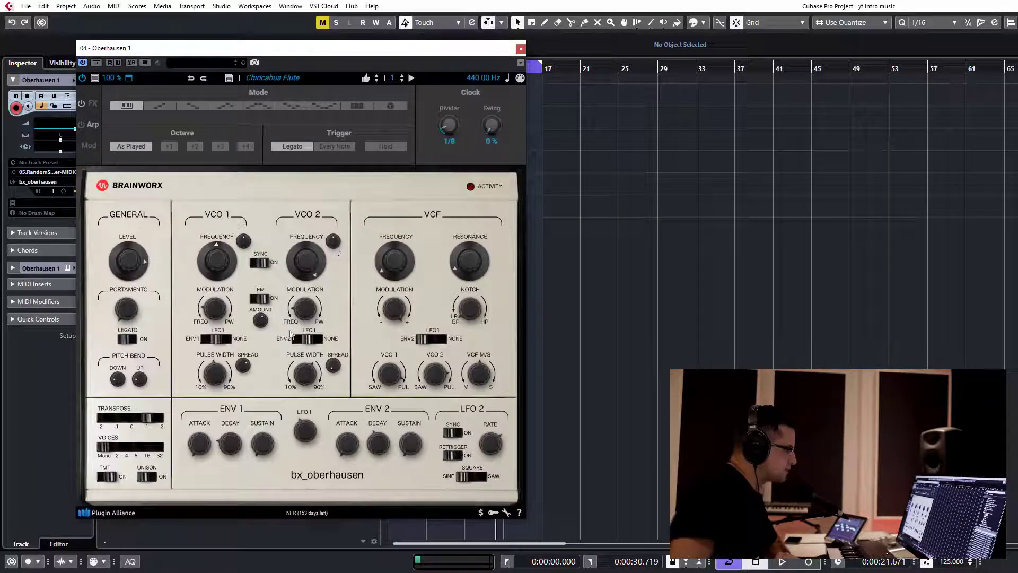
click(520, 49)
Make Oberhausen 1 the selected track and return the playback position to the project start.
click(275, 147)
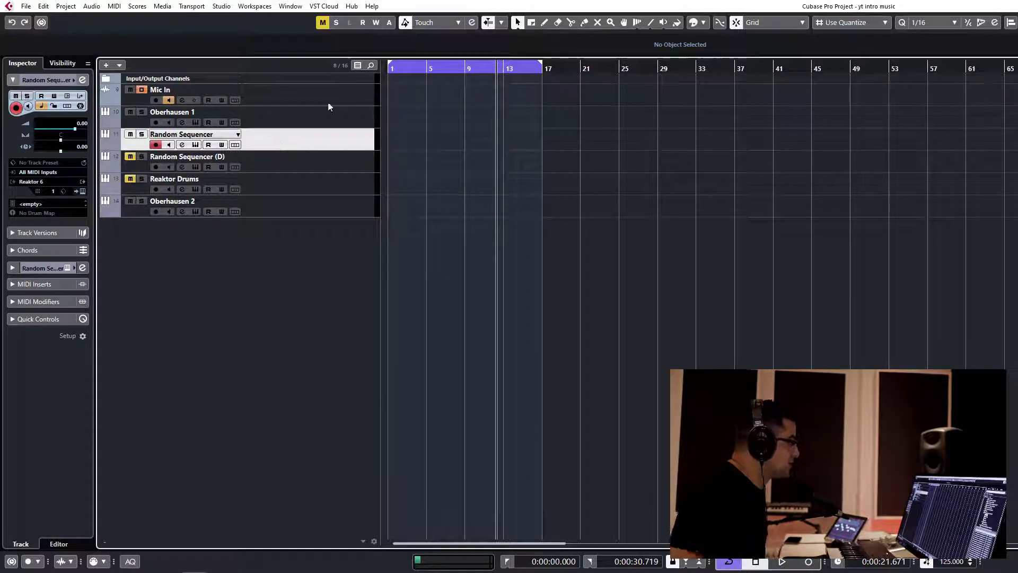
click(322, 115)
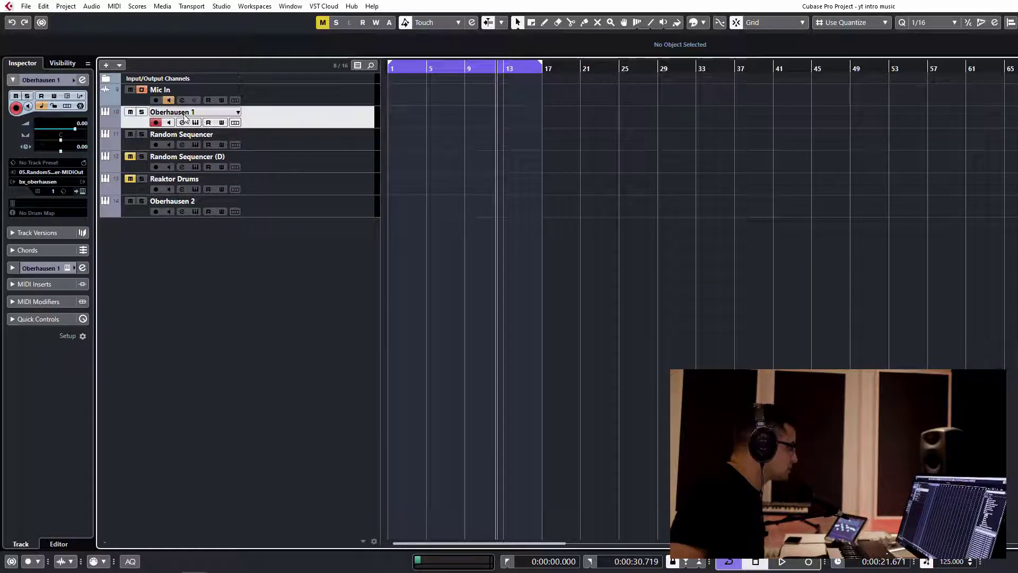
click(395, 74)
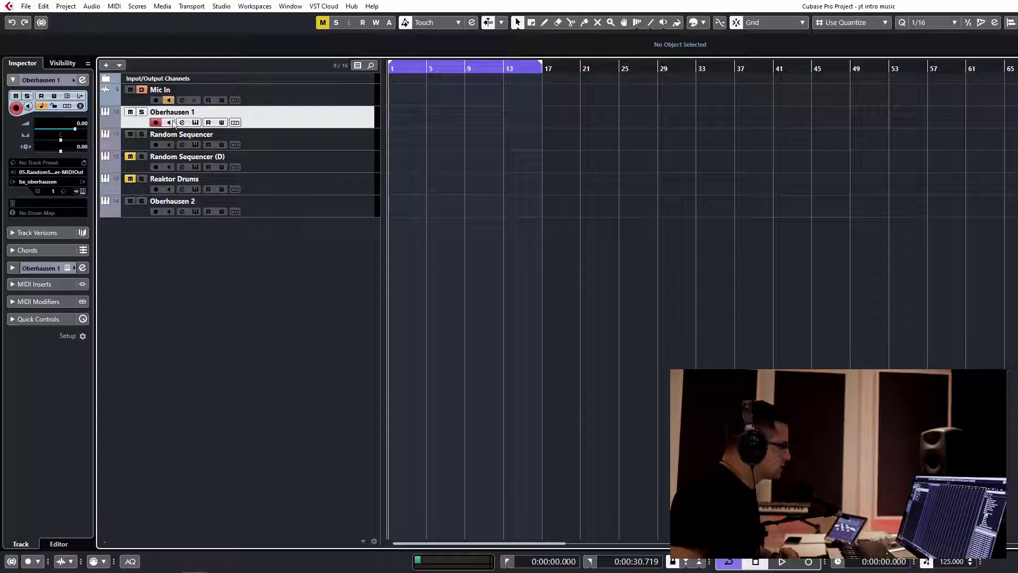
Turn on monitoring for the Oberhausen 1 track and make Random Sequencer the selected track.
click(319, 149)
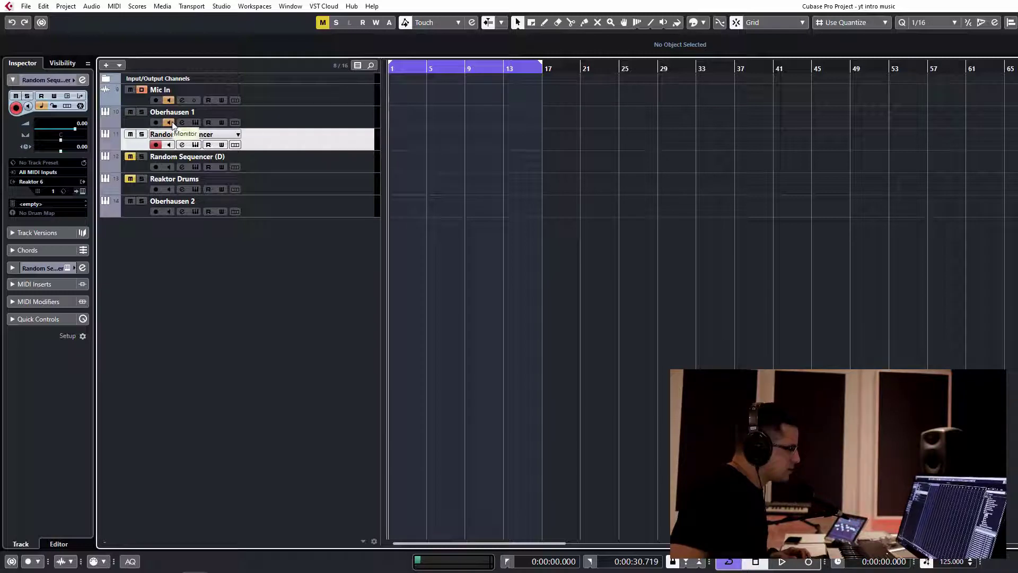
click(283, 120)
click(265, 135)
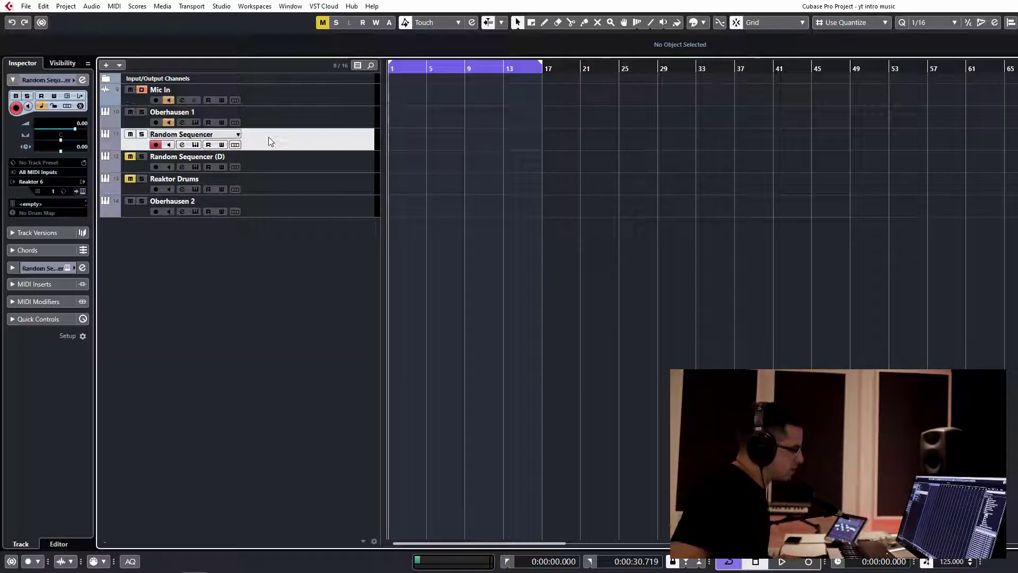
click(298, 117)
click(320, 138)
click(466, 126)
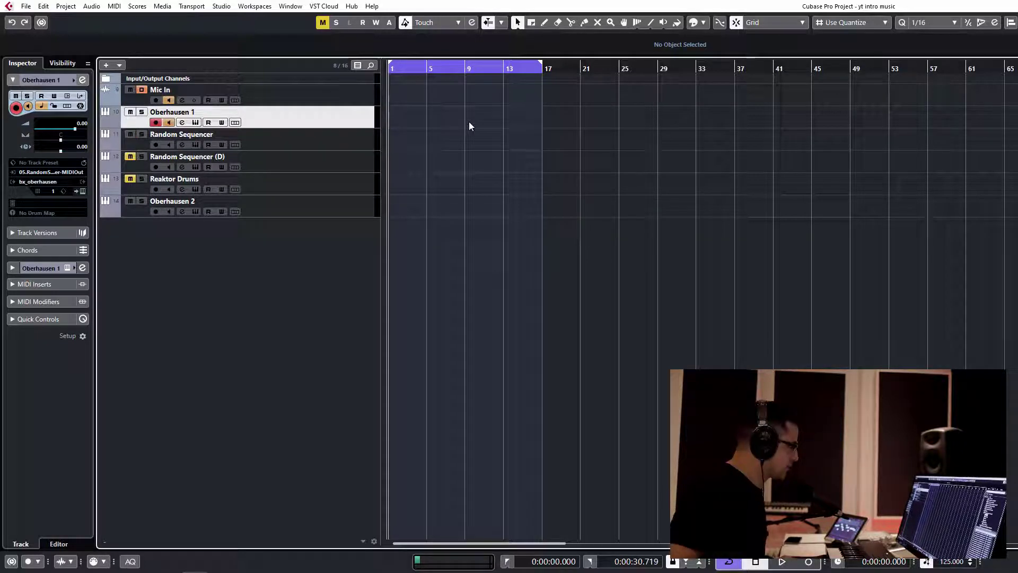
click(248, 139)
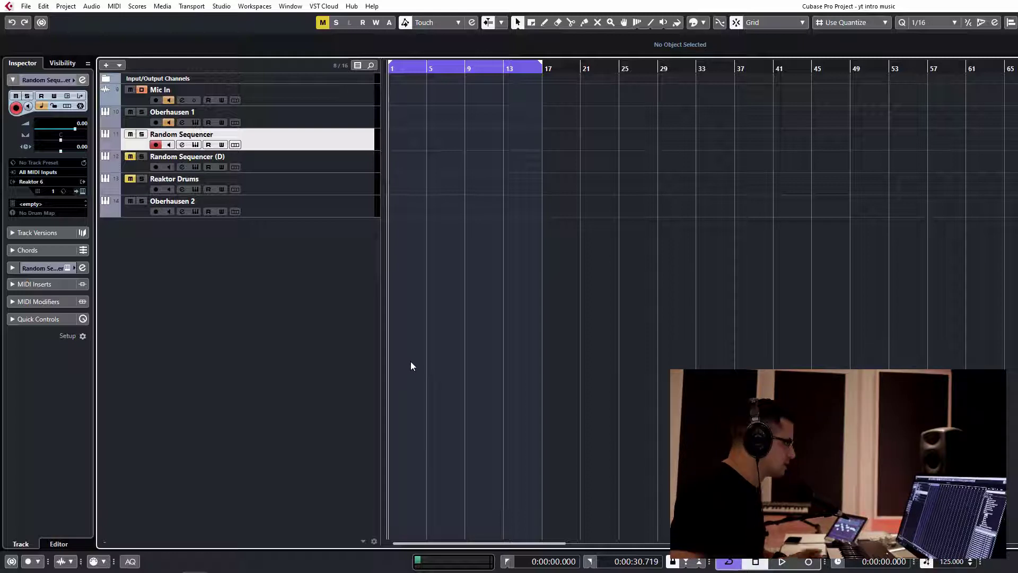
Play the project, unmute the Reaktor Drums track, and stop playback with the position back at the project start.
key(space)
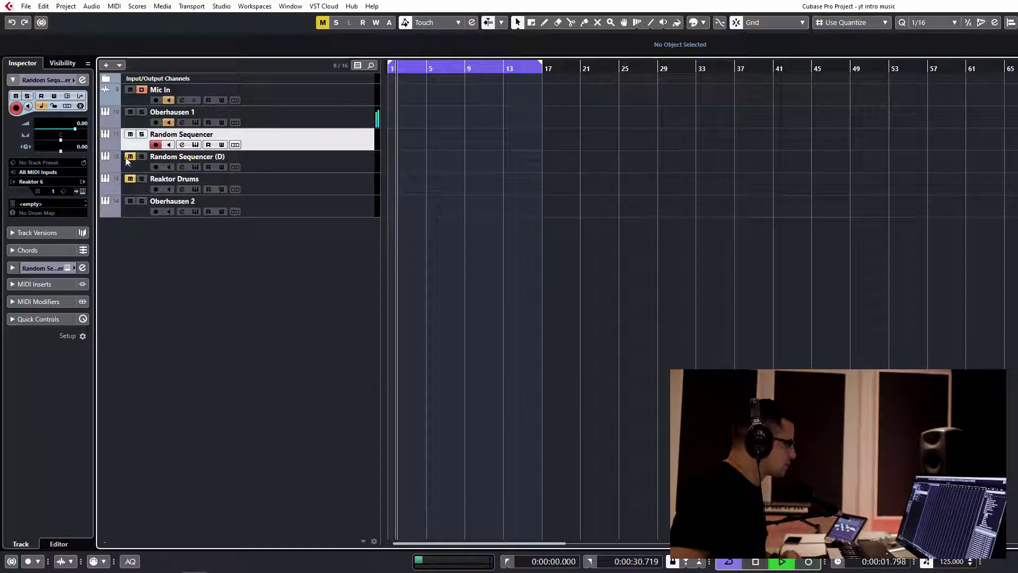
key(f)
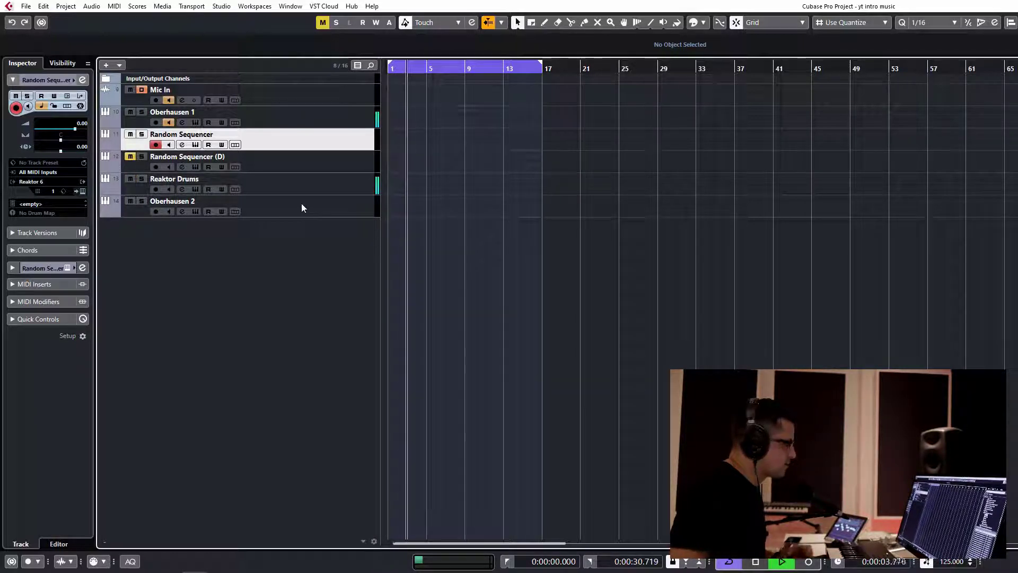
key(space)
key(Home)
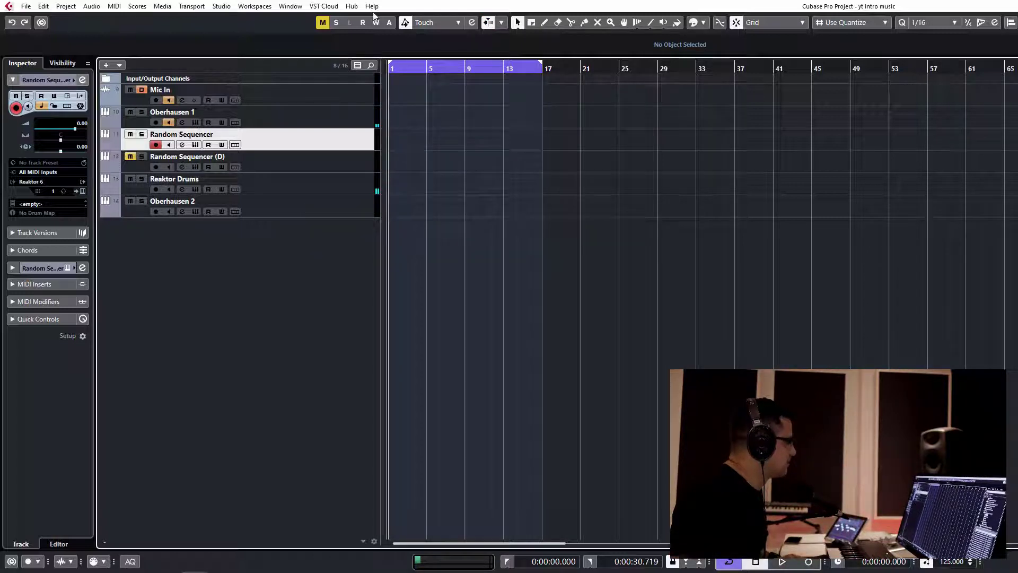
Restart playback from the project start and make Oberhausen 2 the selected, record-enabled track.
key(space)
click(300, 190)
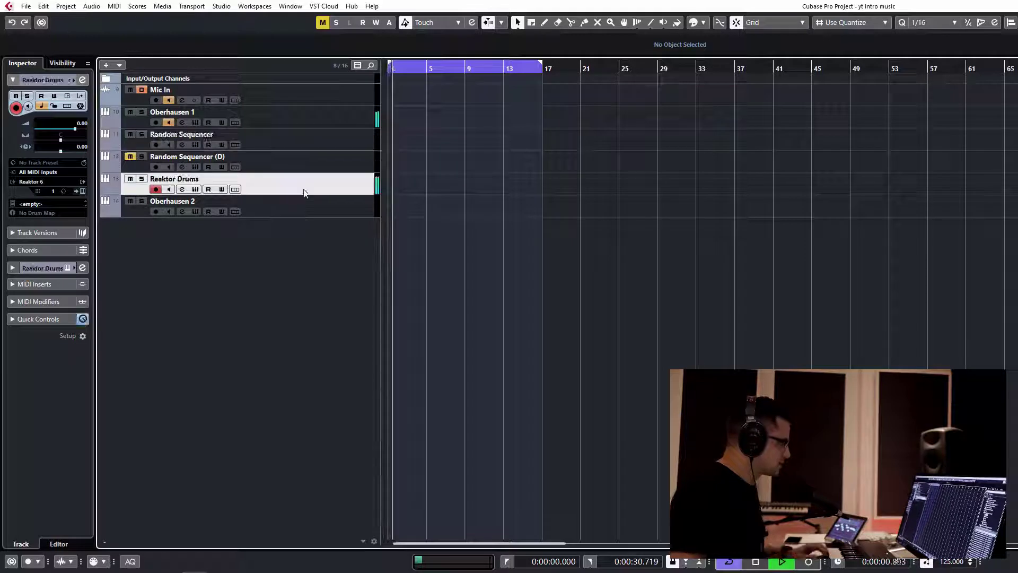
click(310, 214)
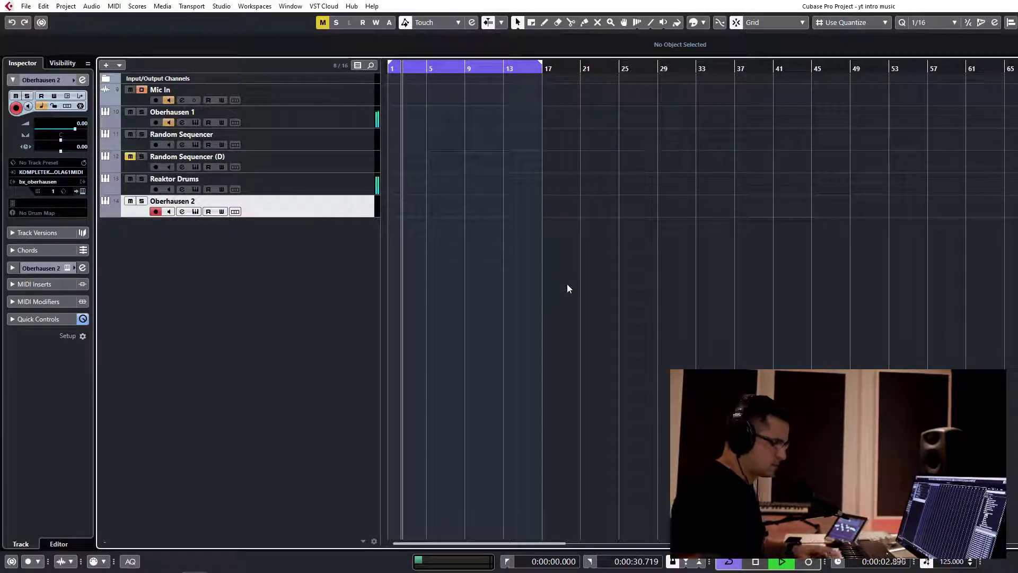